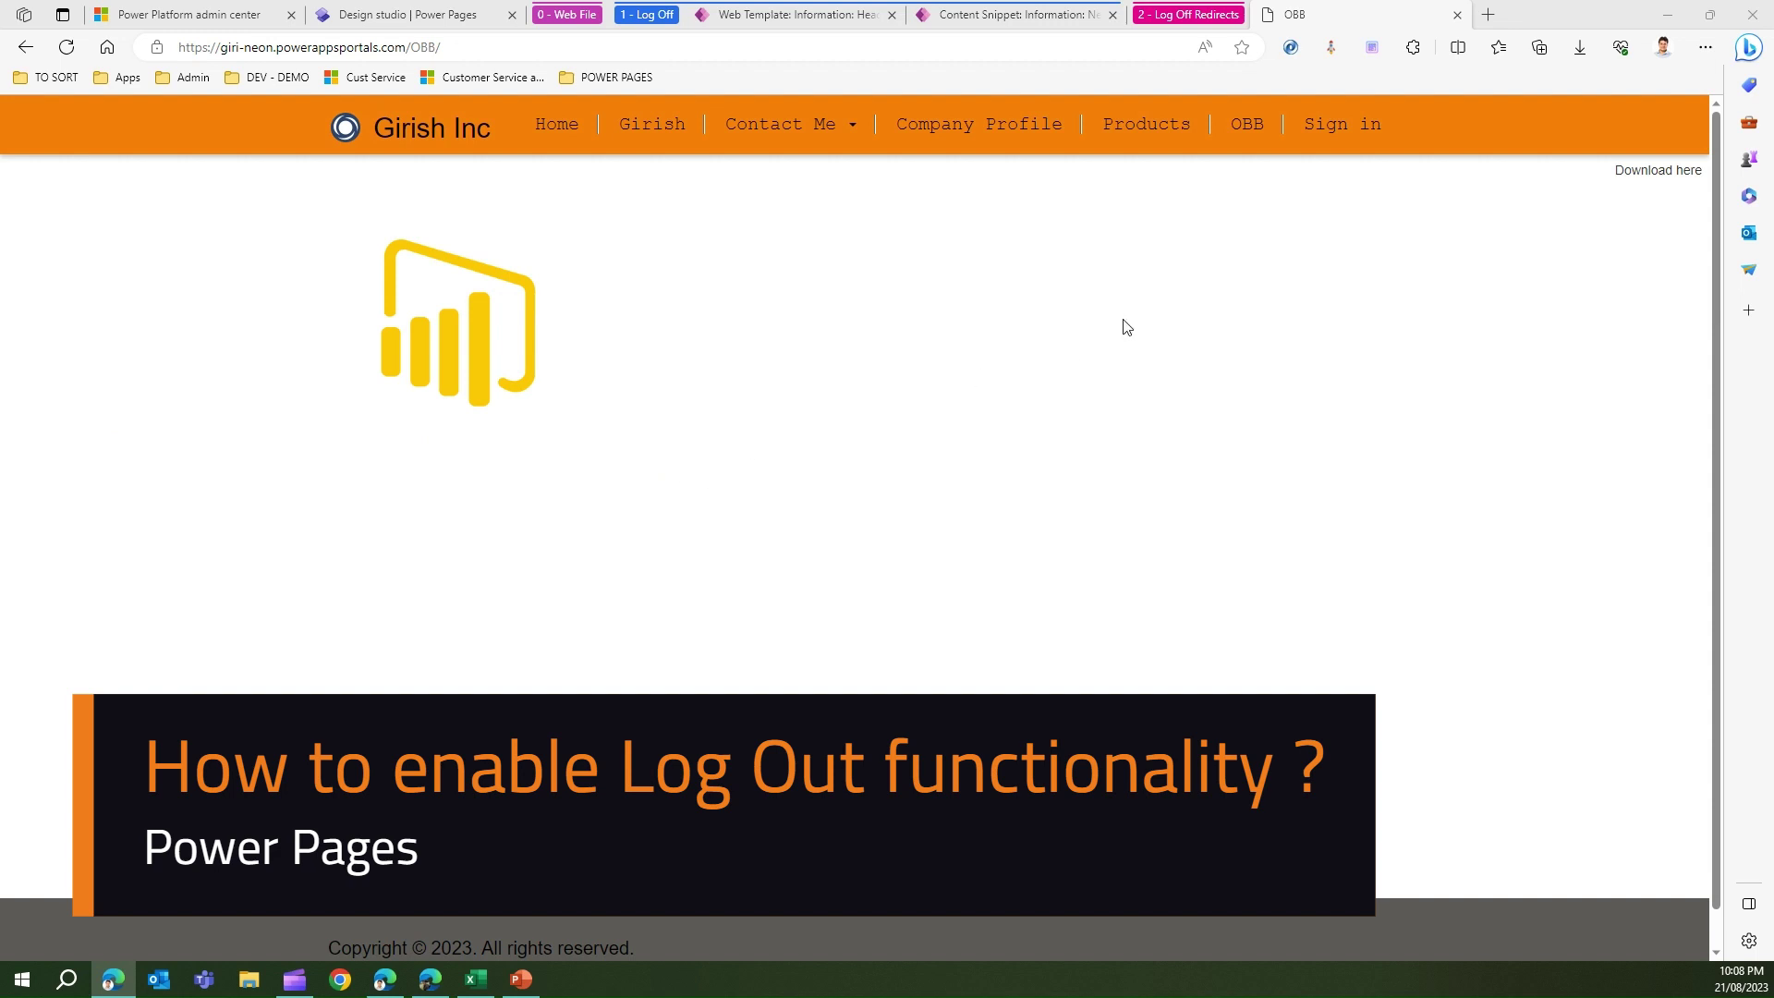
Sign in to the live OBB site with the external Azure AD account
click(360, 17)
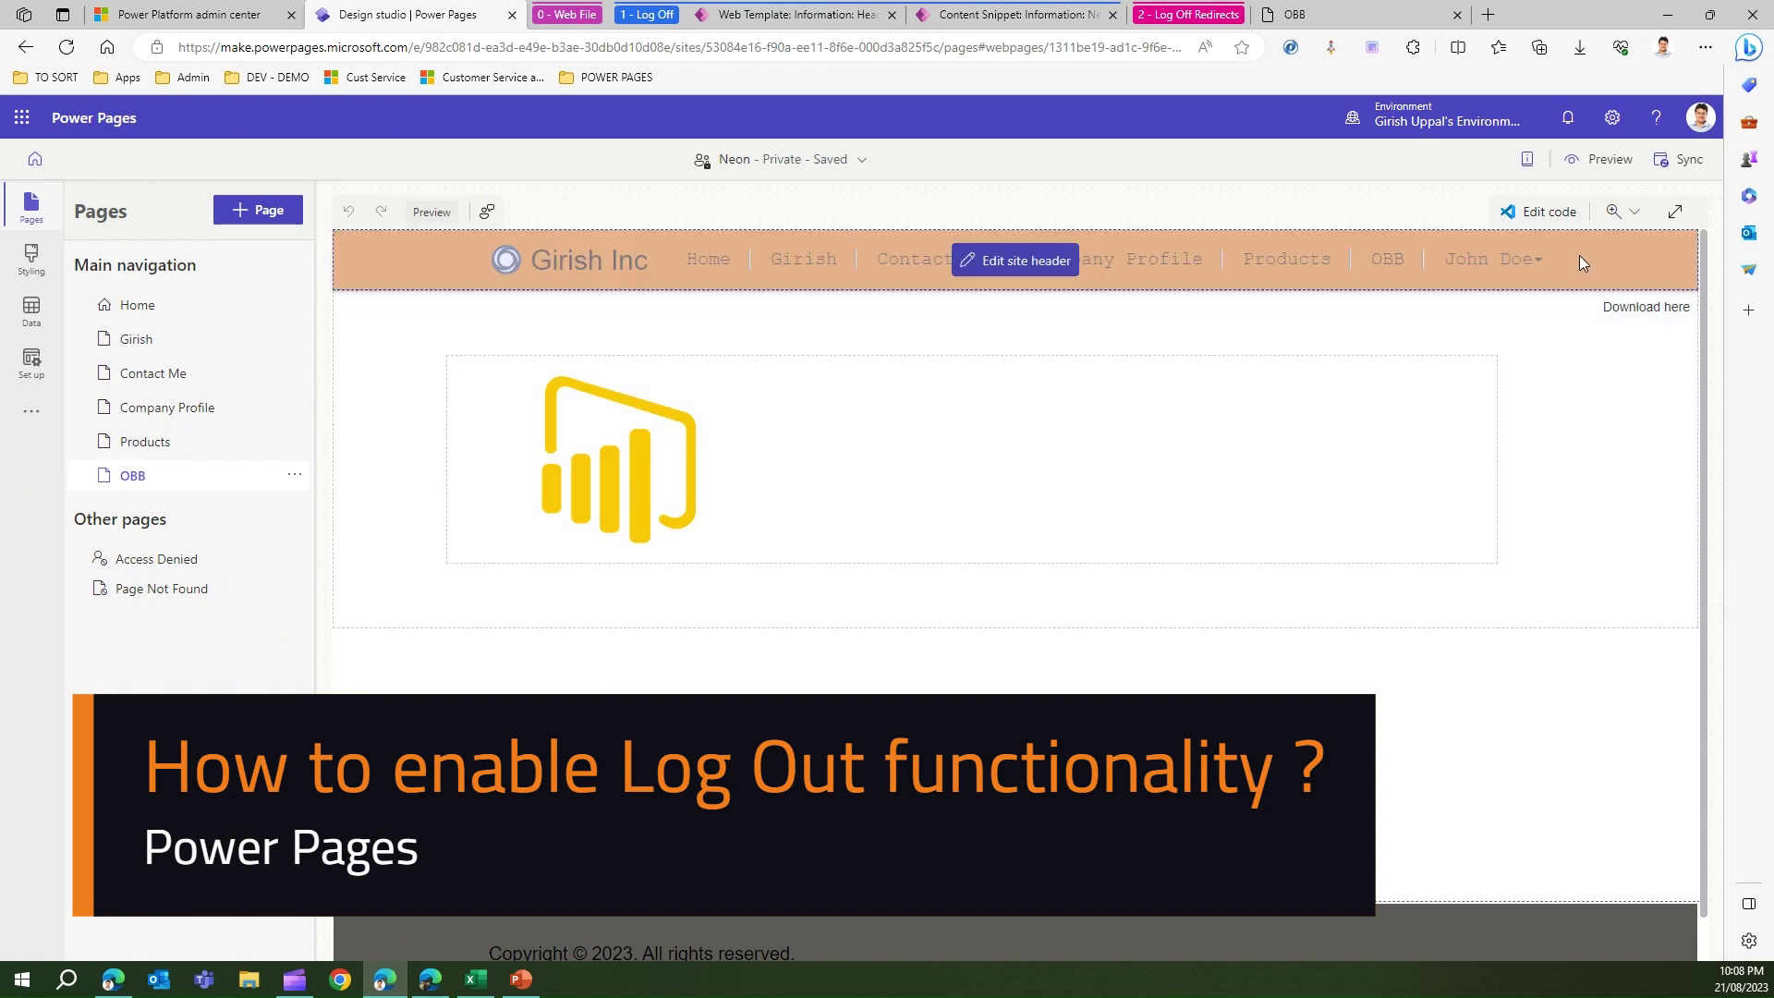
click(1347, 18)
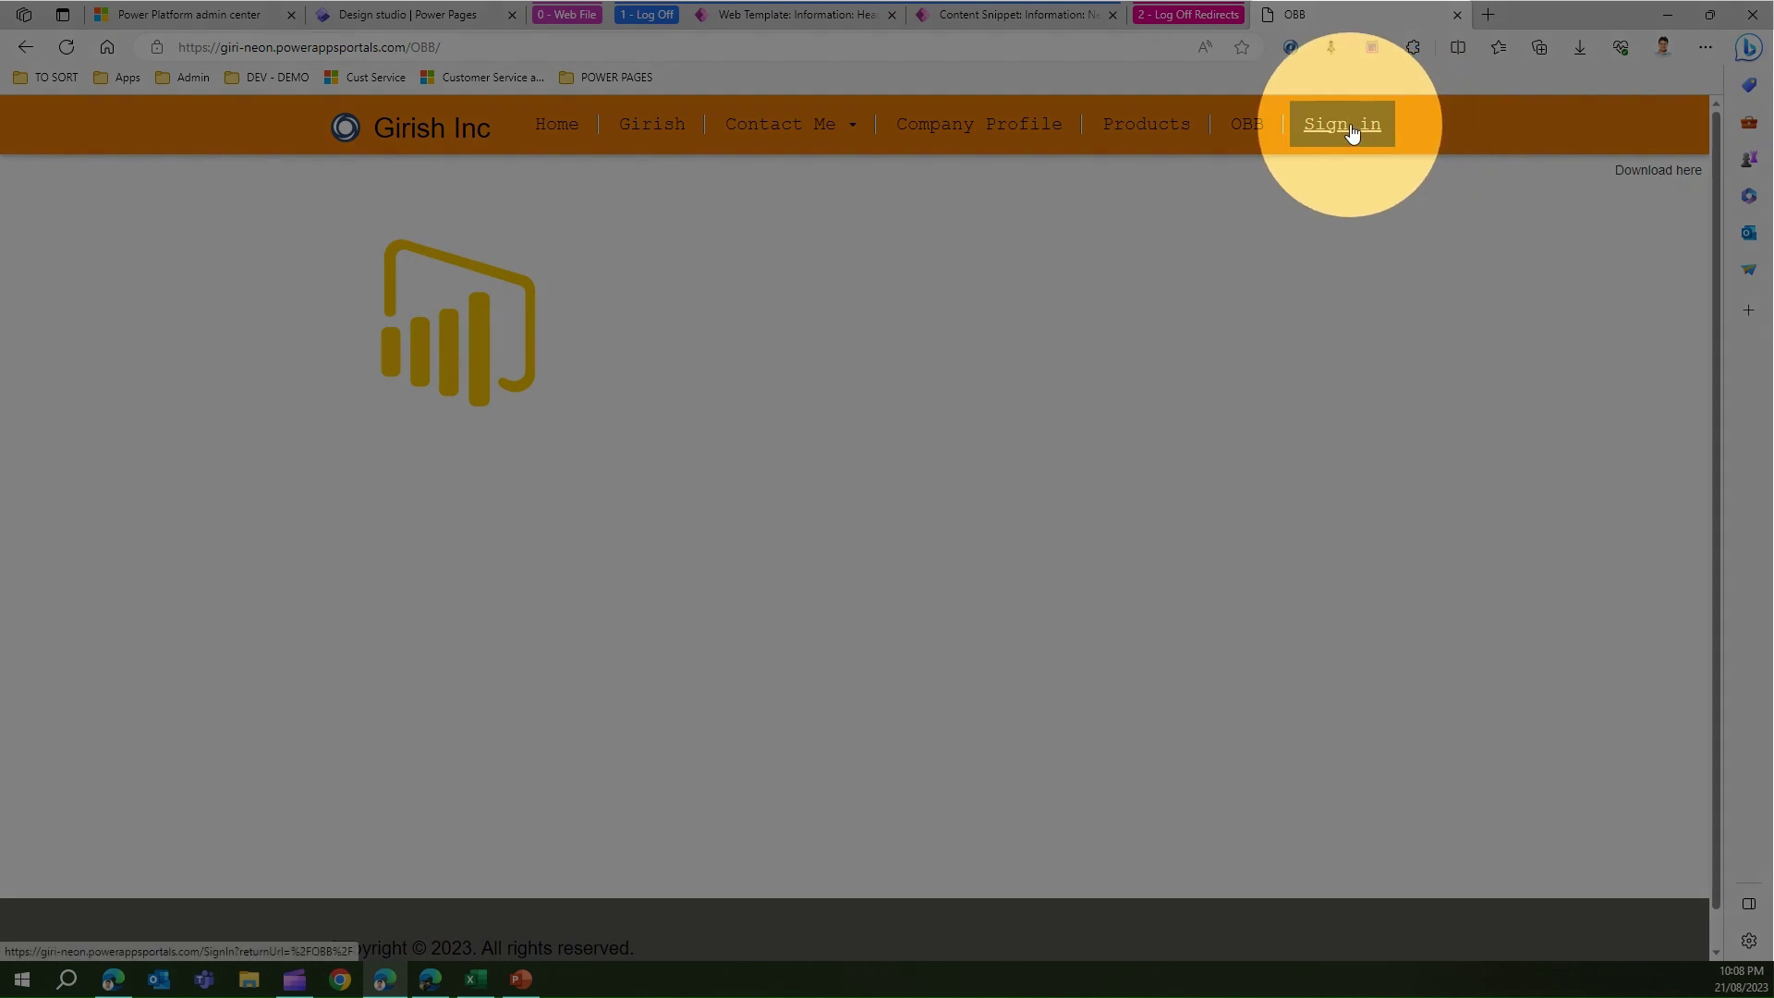
click(1349, 130)
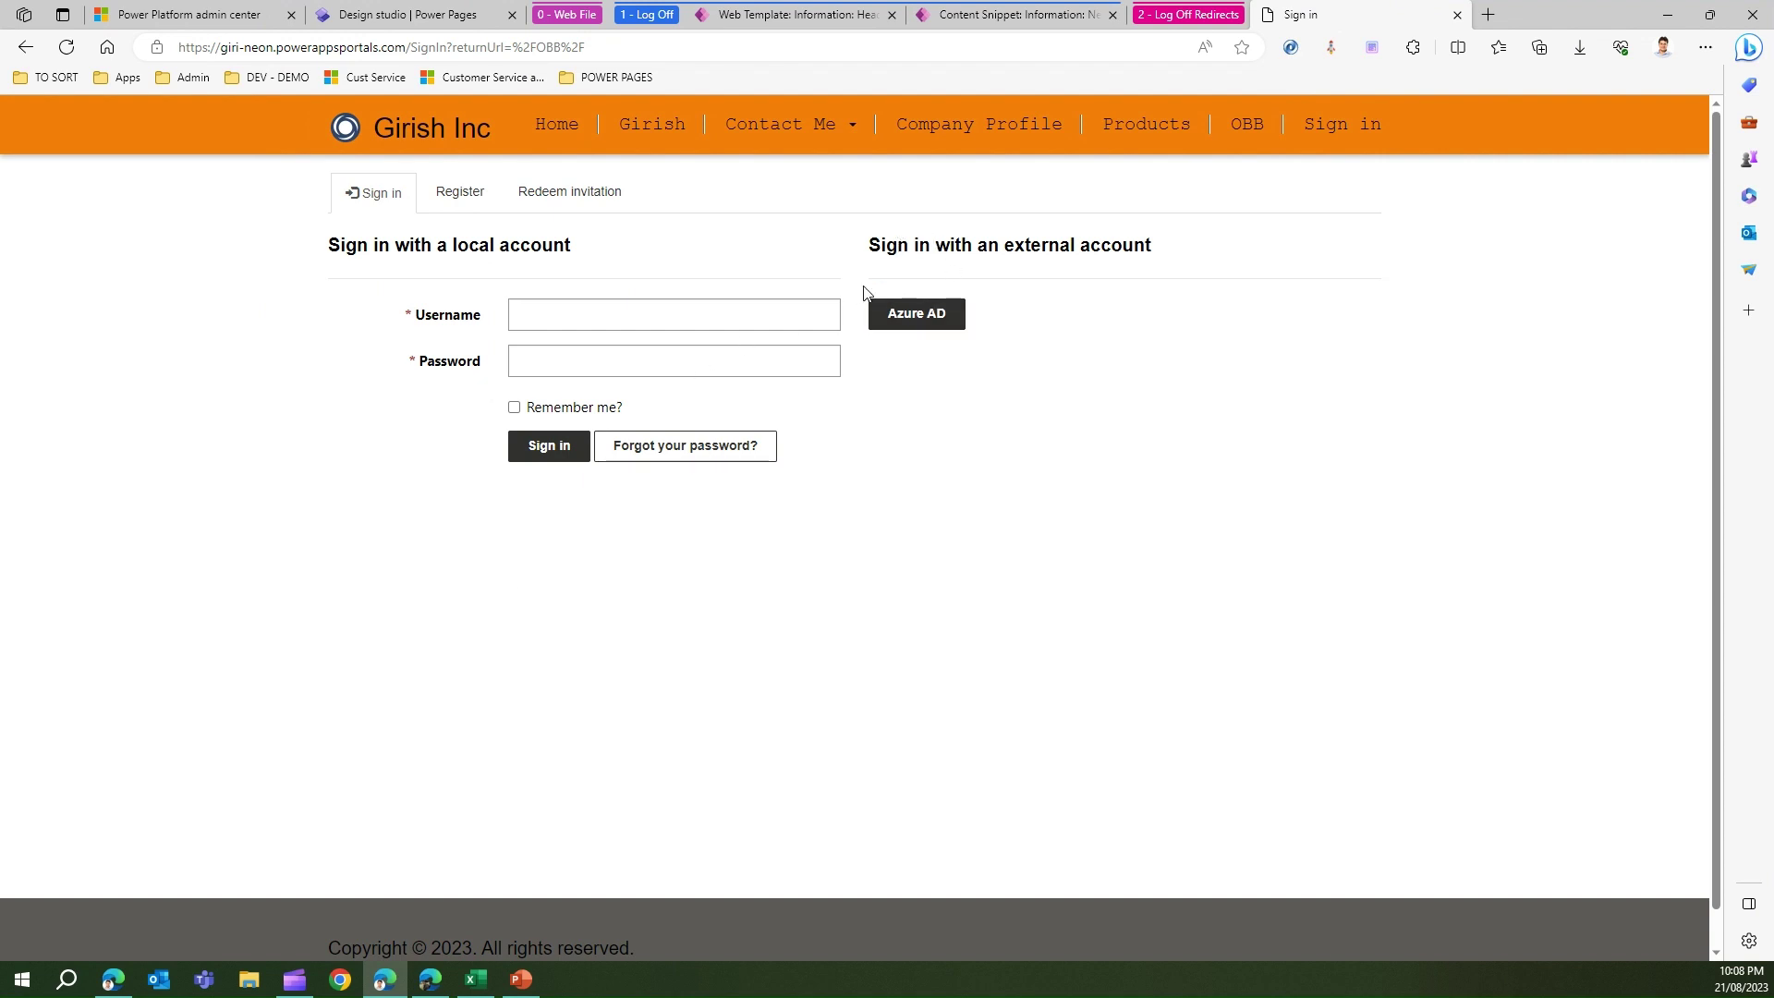
click(915, 325)
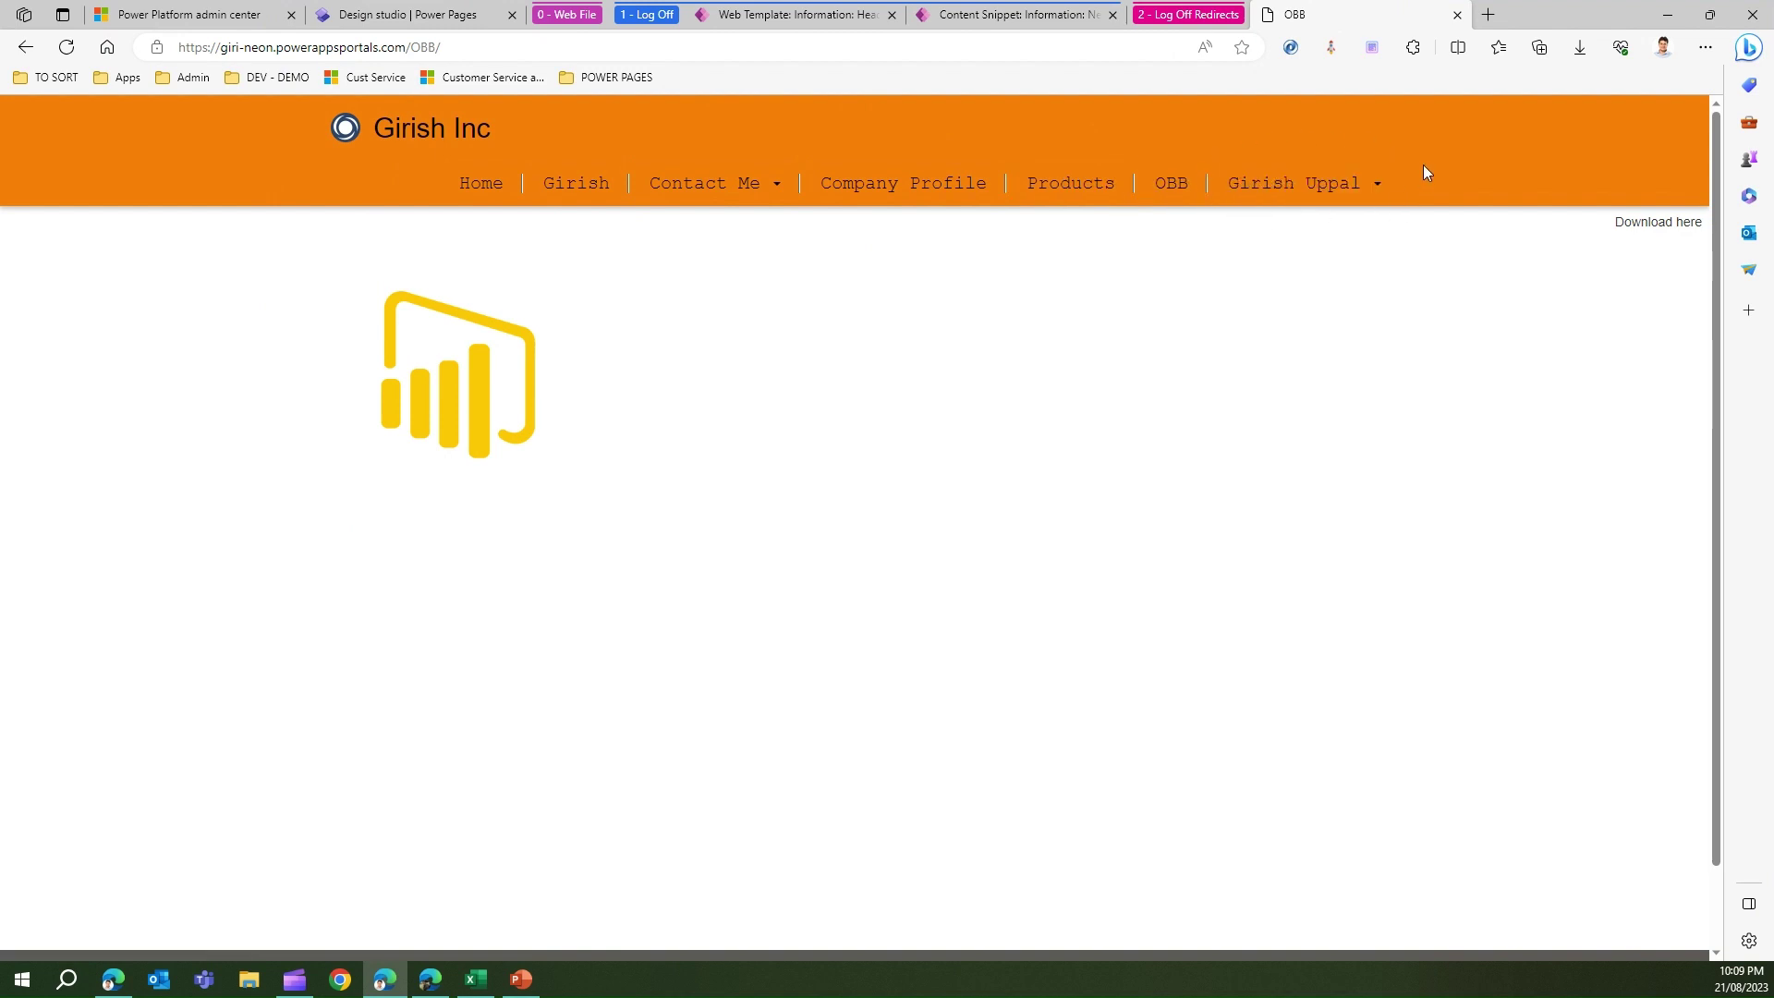
Open the signed-in user's dropdown and highlight its Profile and Sign out entries
click(1377, 186)
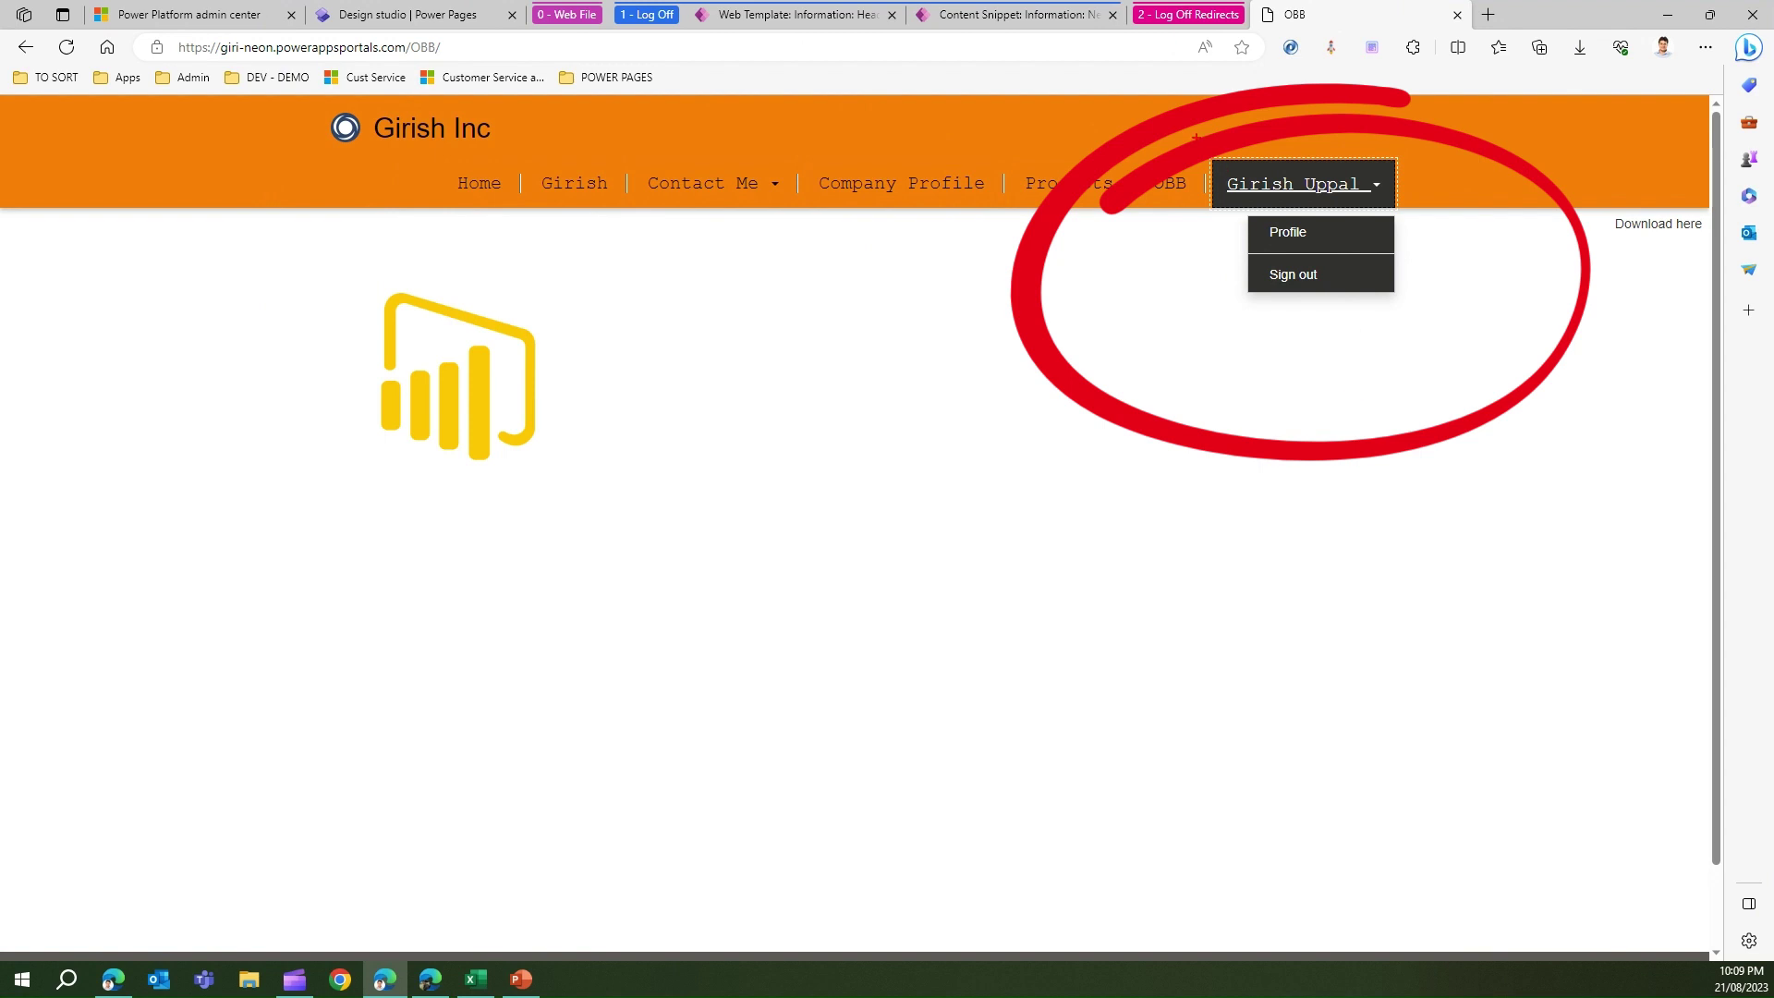
mouse_move(1195, 136)
mouse_down()
mouse_move(1267, 255)
mouse_move(1285, 150)
mouse_move(1120, 219)
mouse_up()
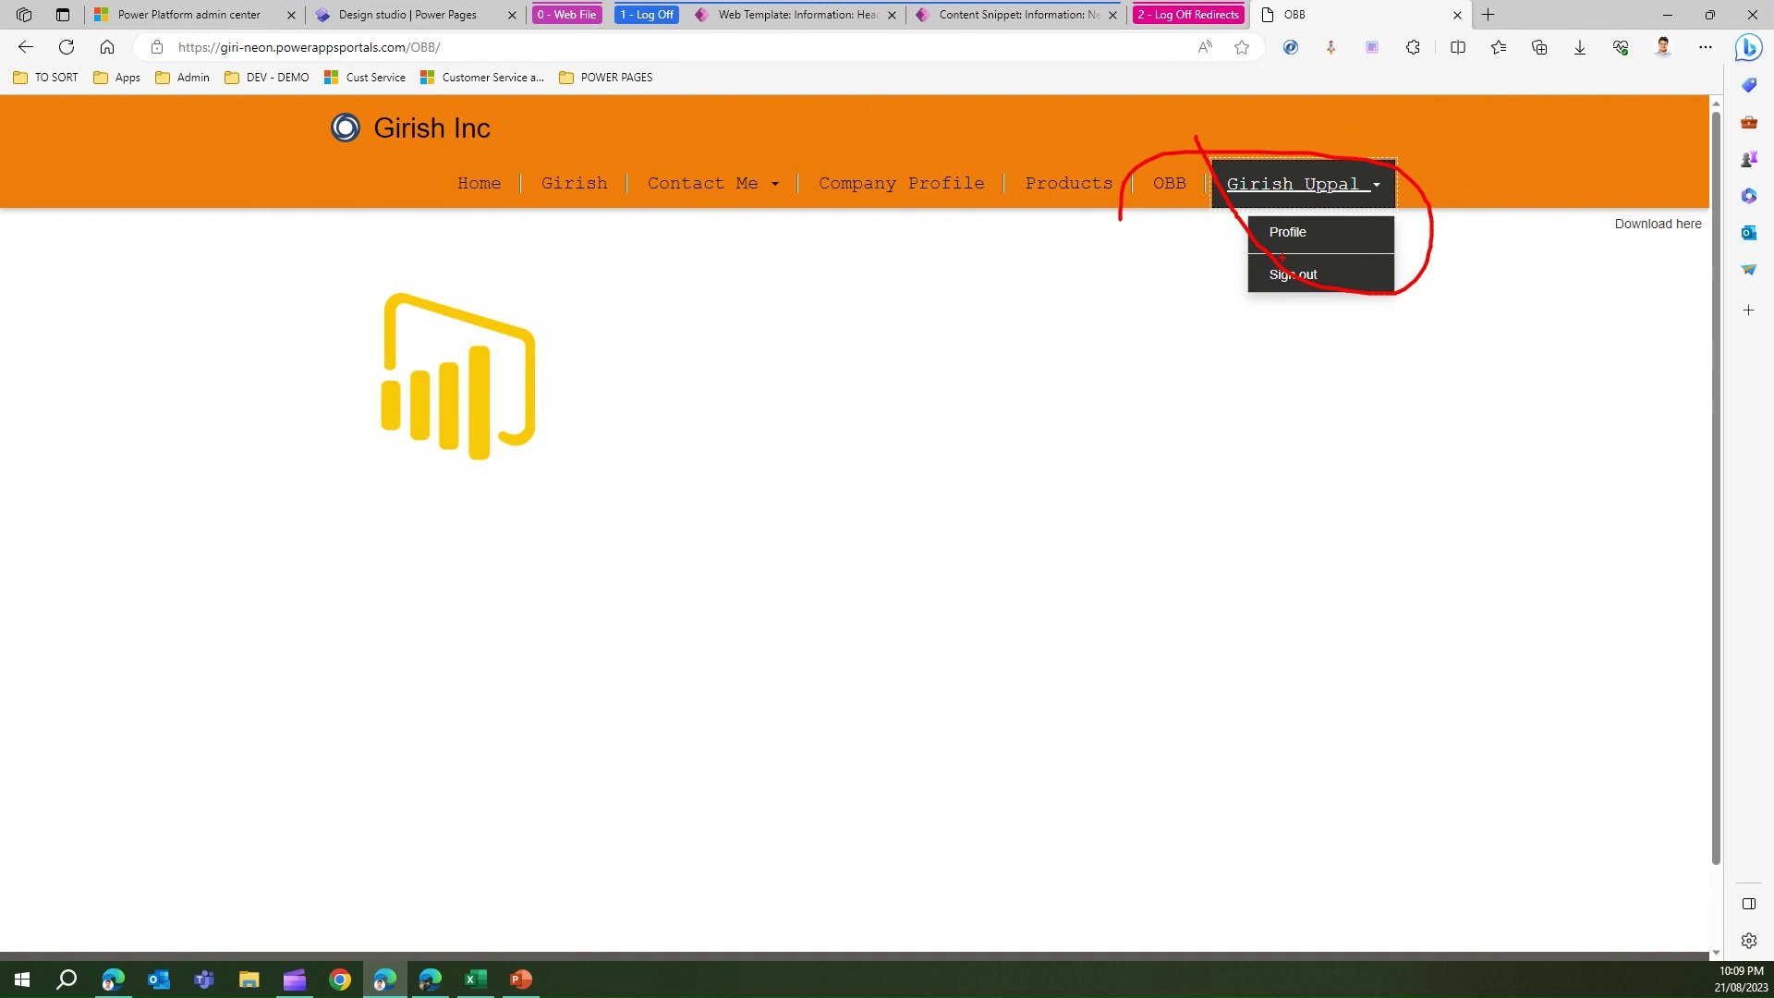
mouse_move(1276, 254)
mouse_down()
mouse_move(1242, 301)
mouse_move(1336, 250)
mouse_move(1266, 247)
mouse_up()
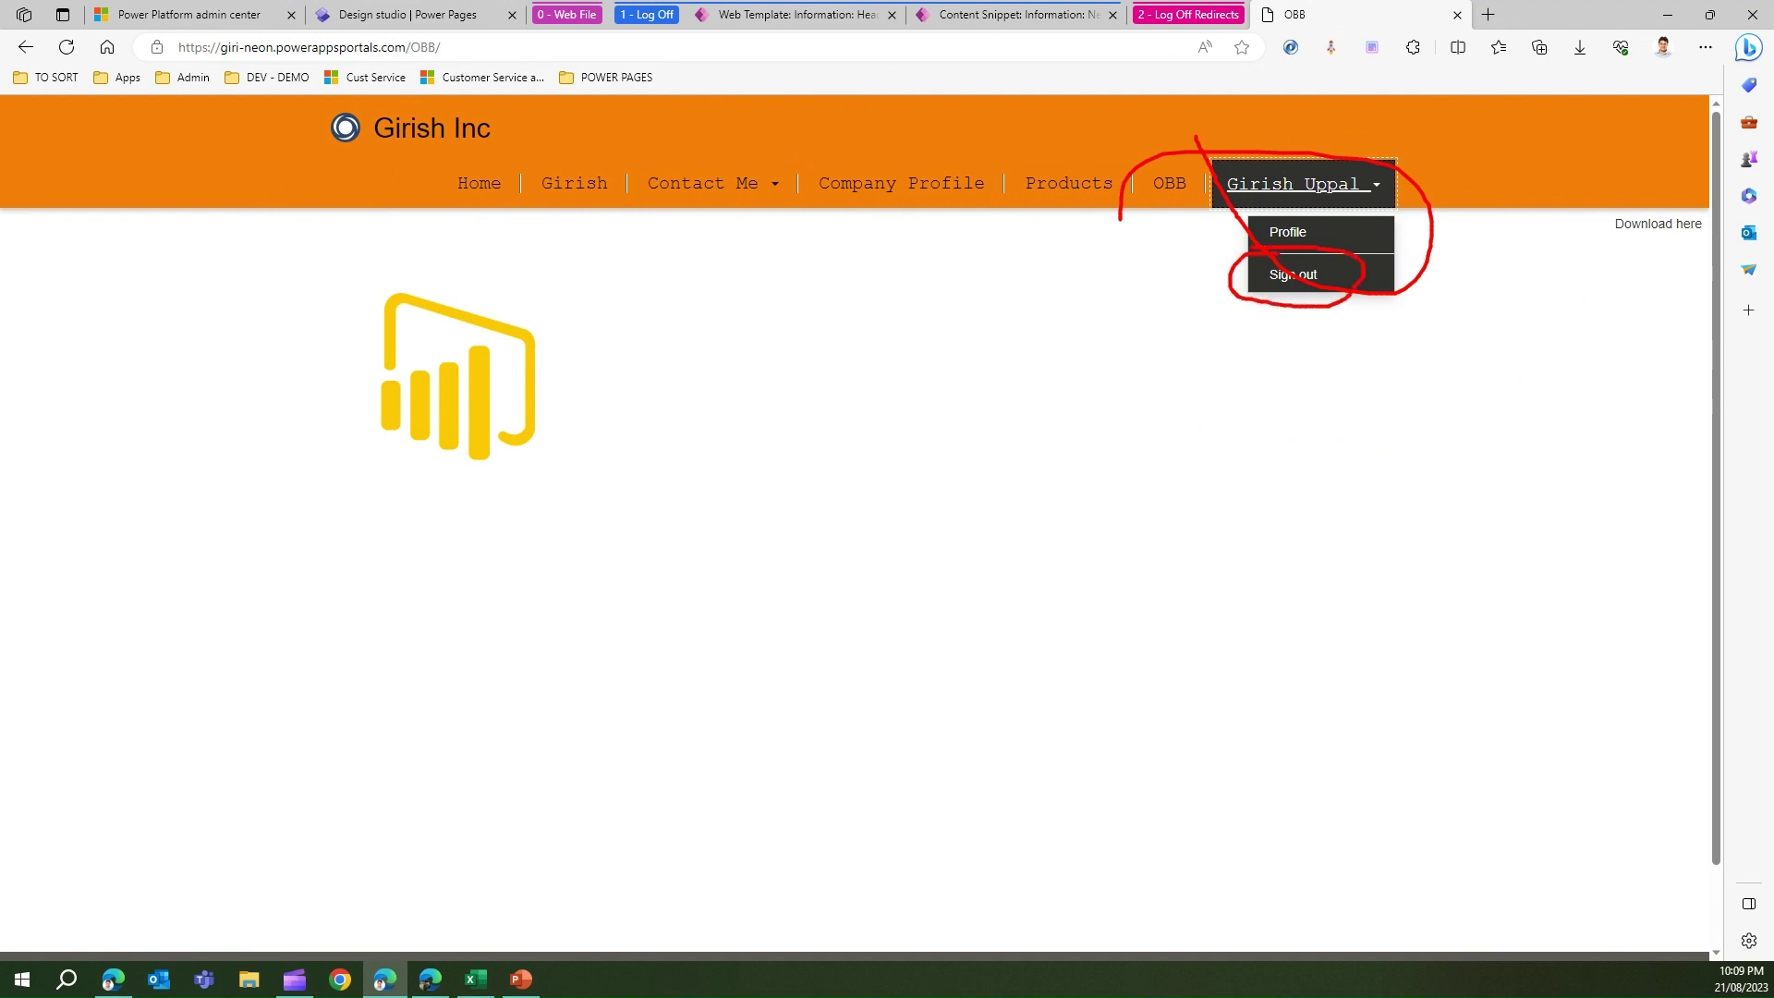
key(Escape)
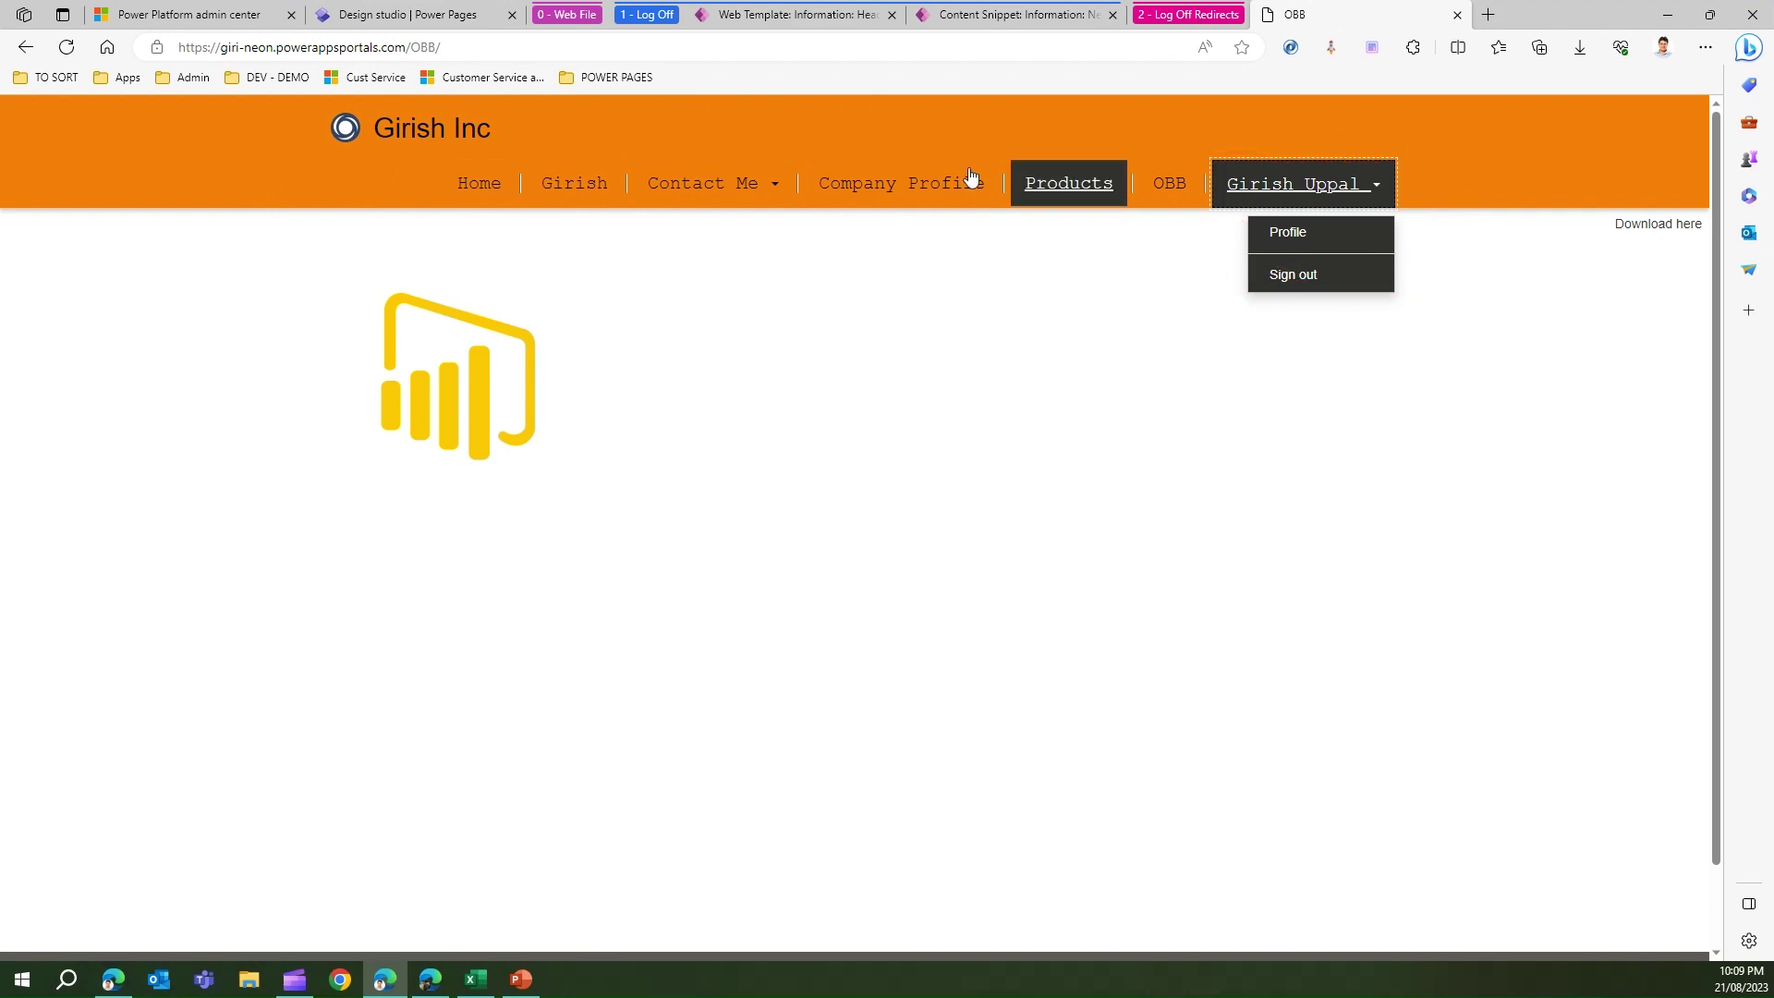
click(763, 16)
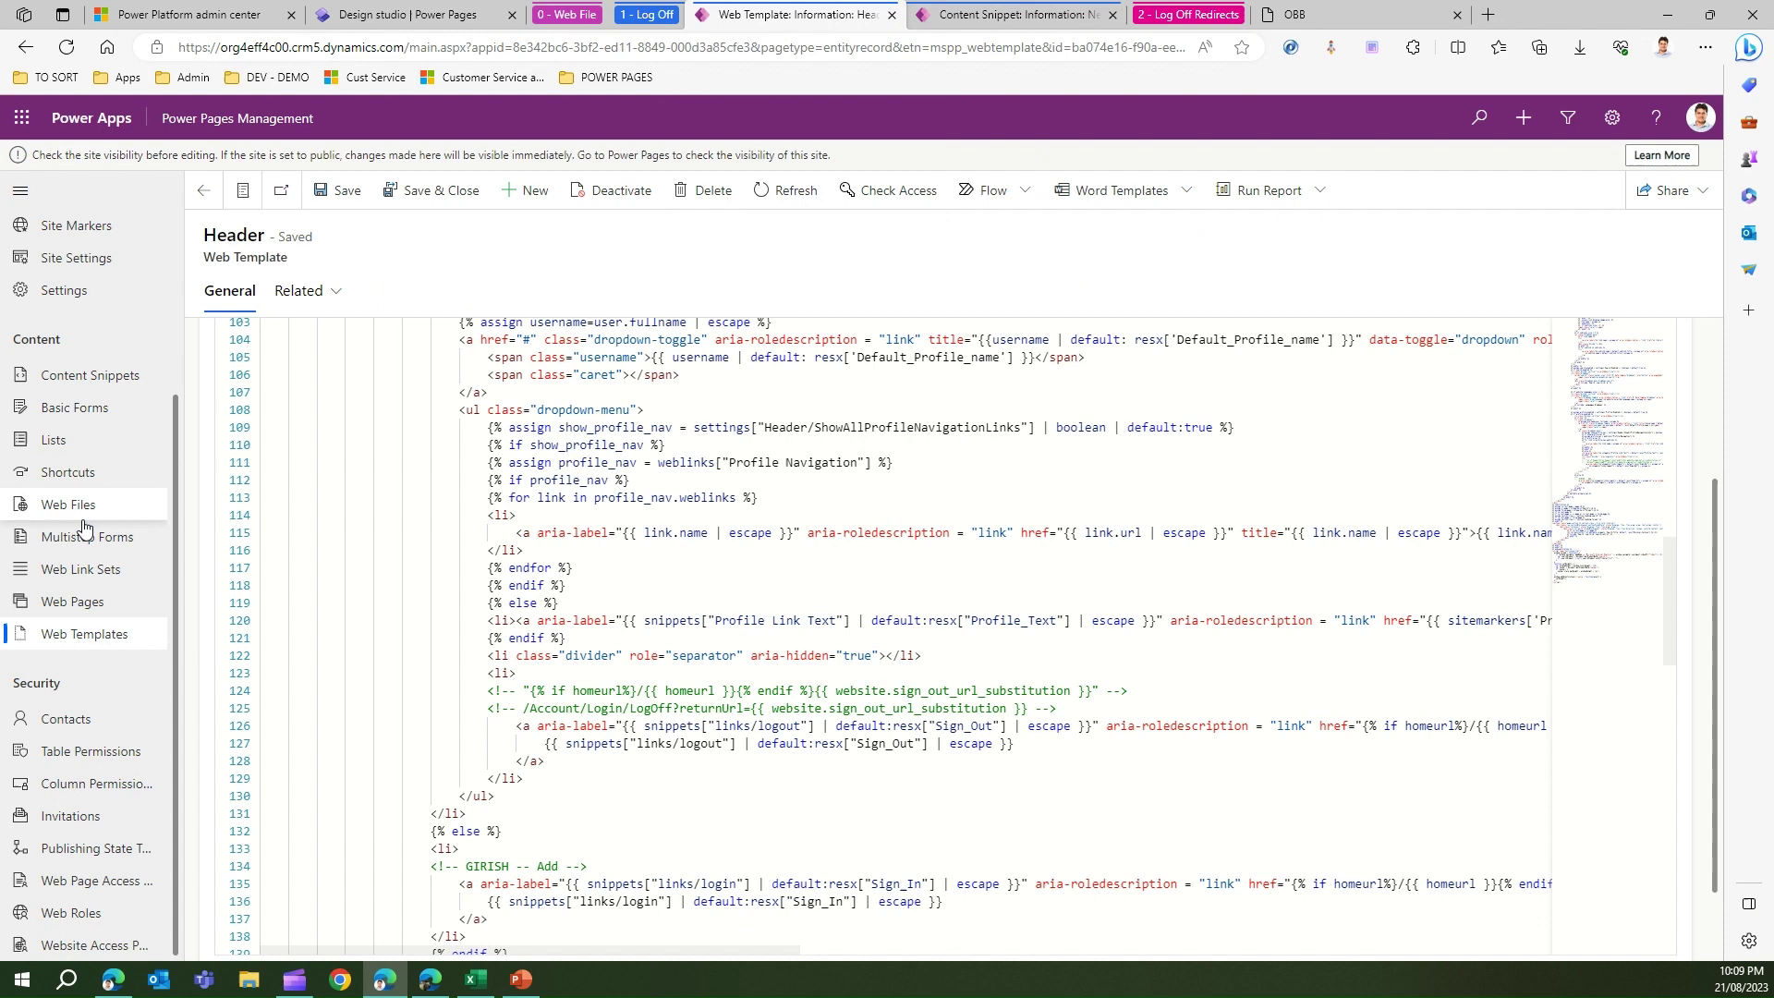
click(88, 637)
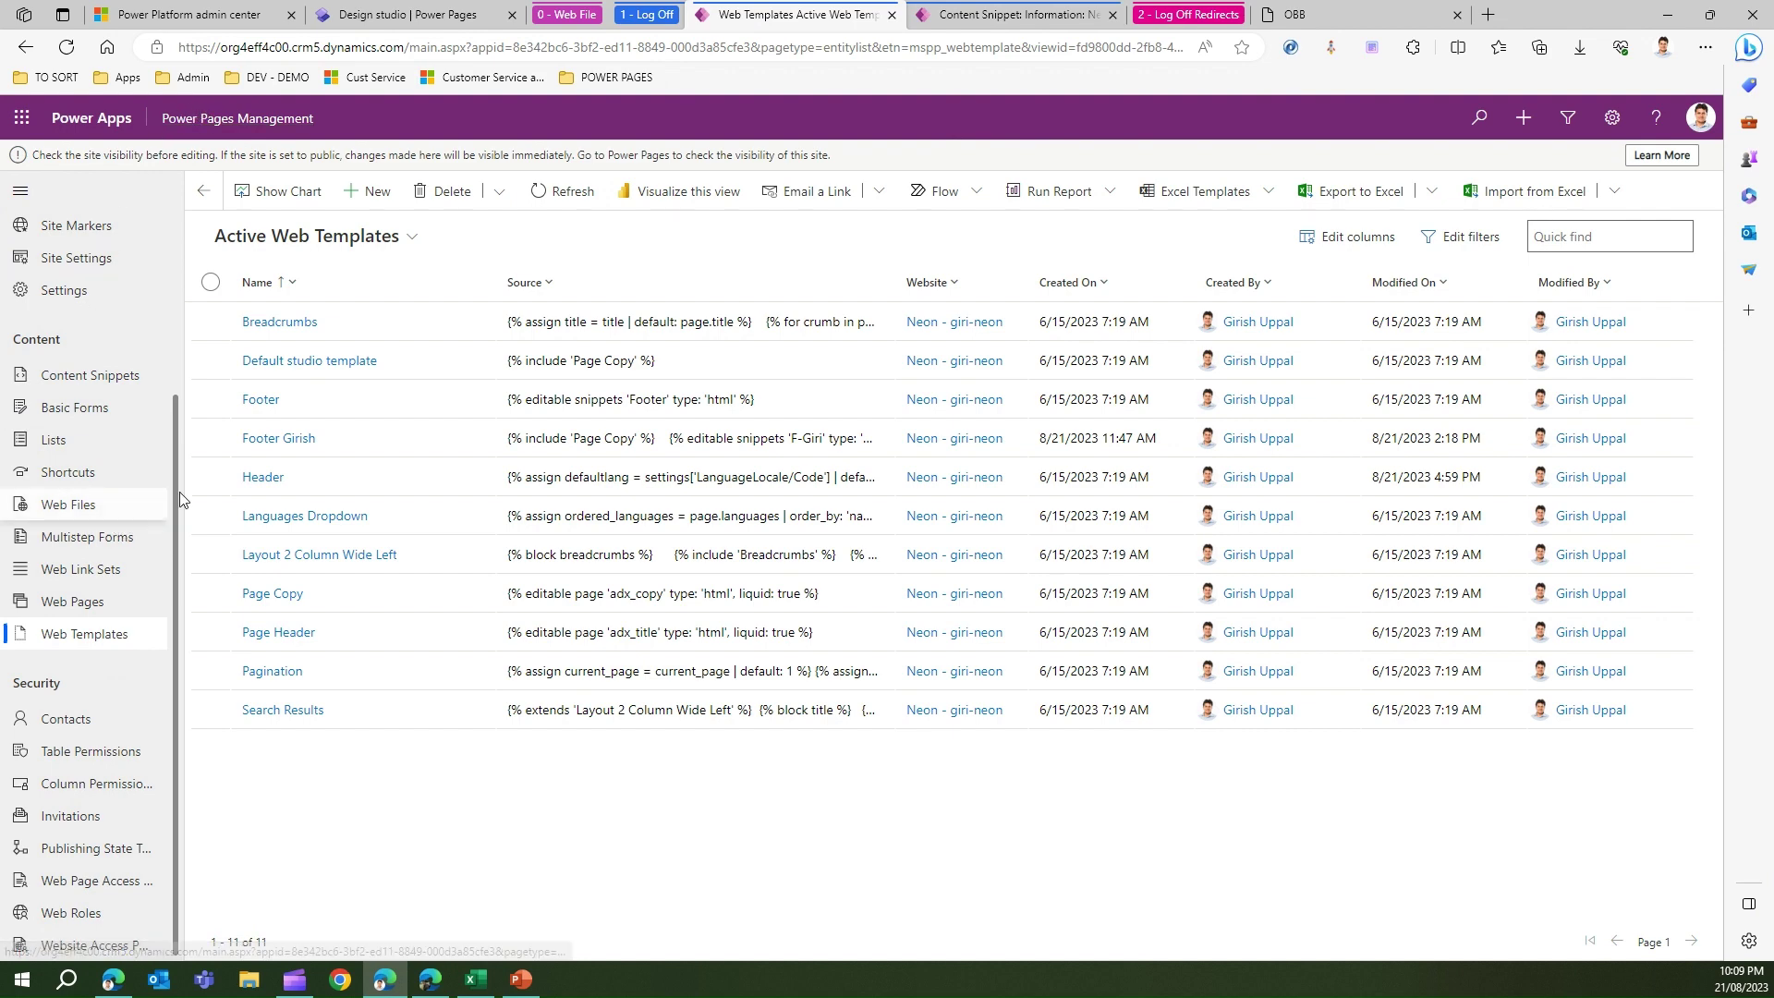
click(383, 16)
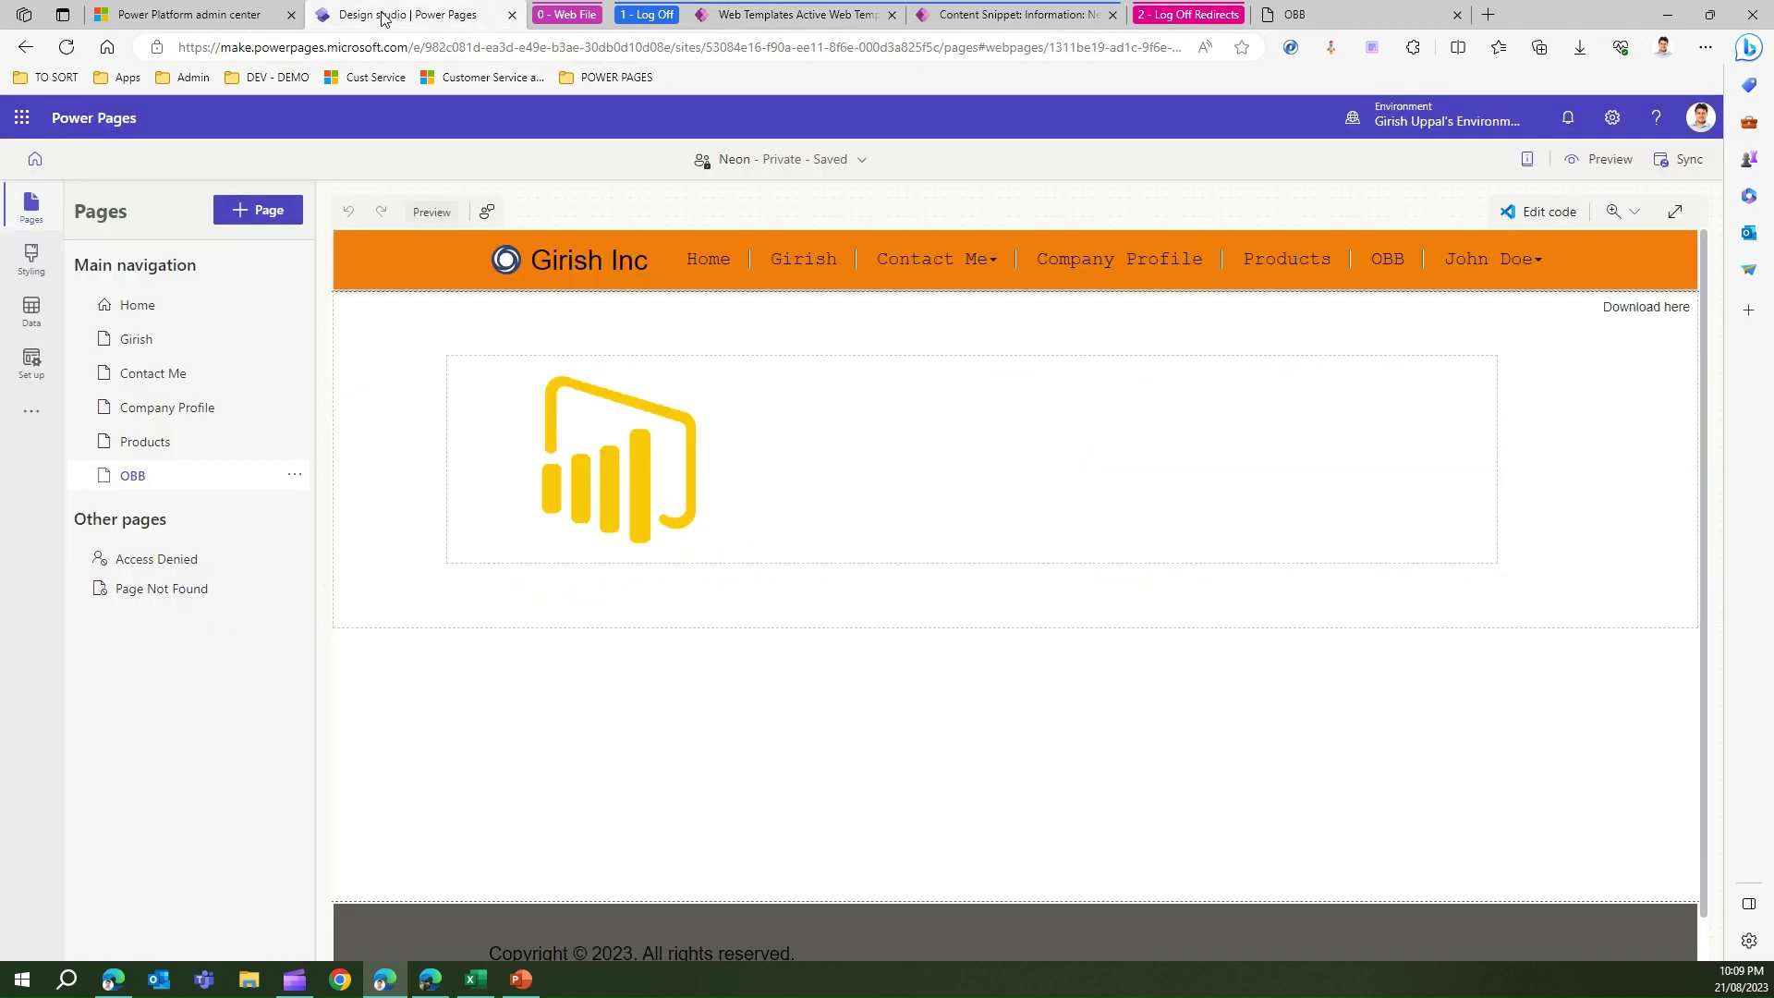
click(32, 413)
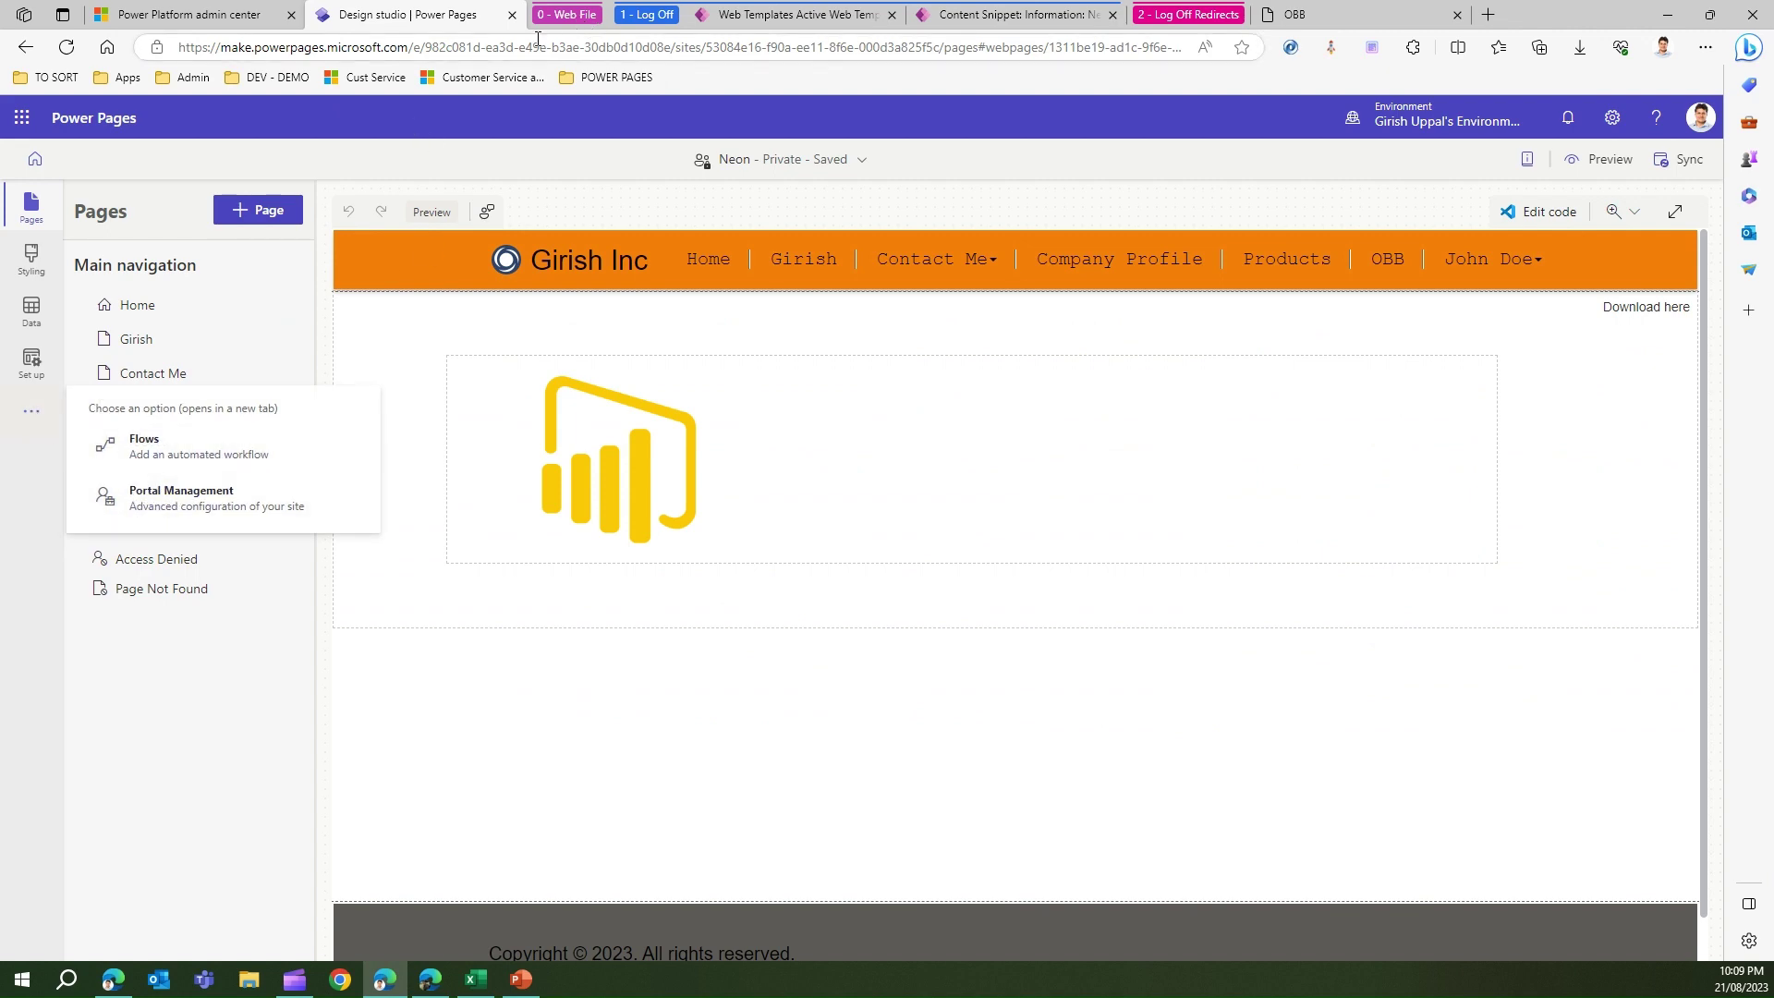
click(779, 16)
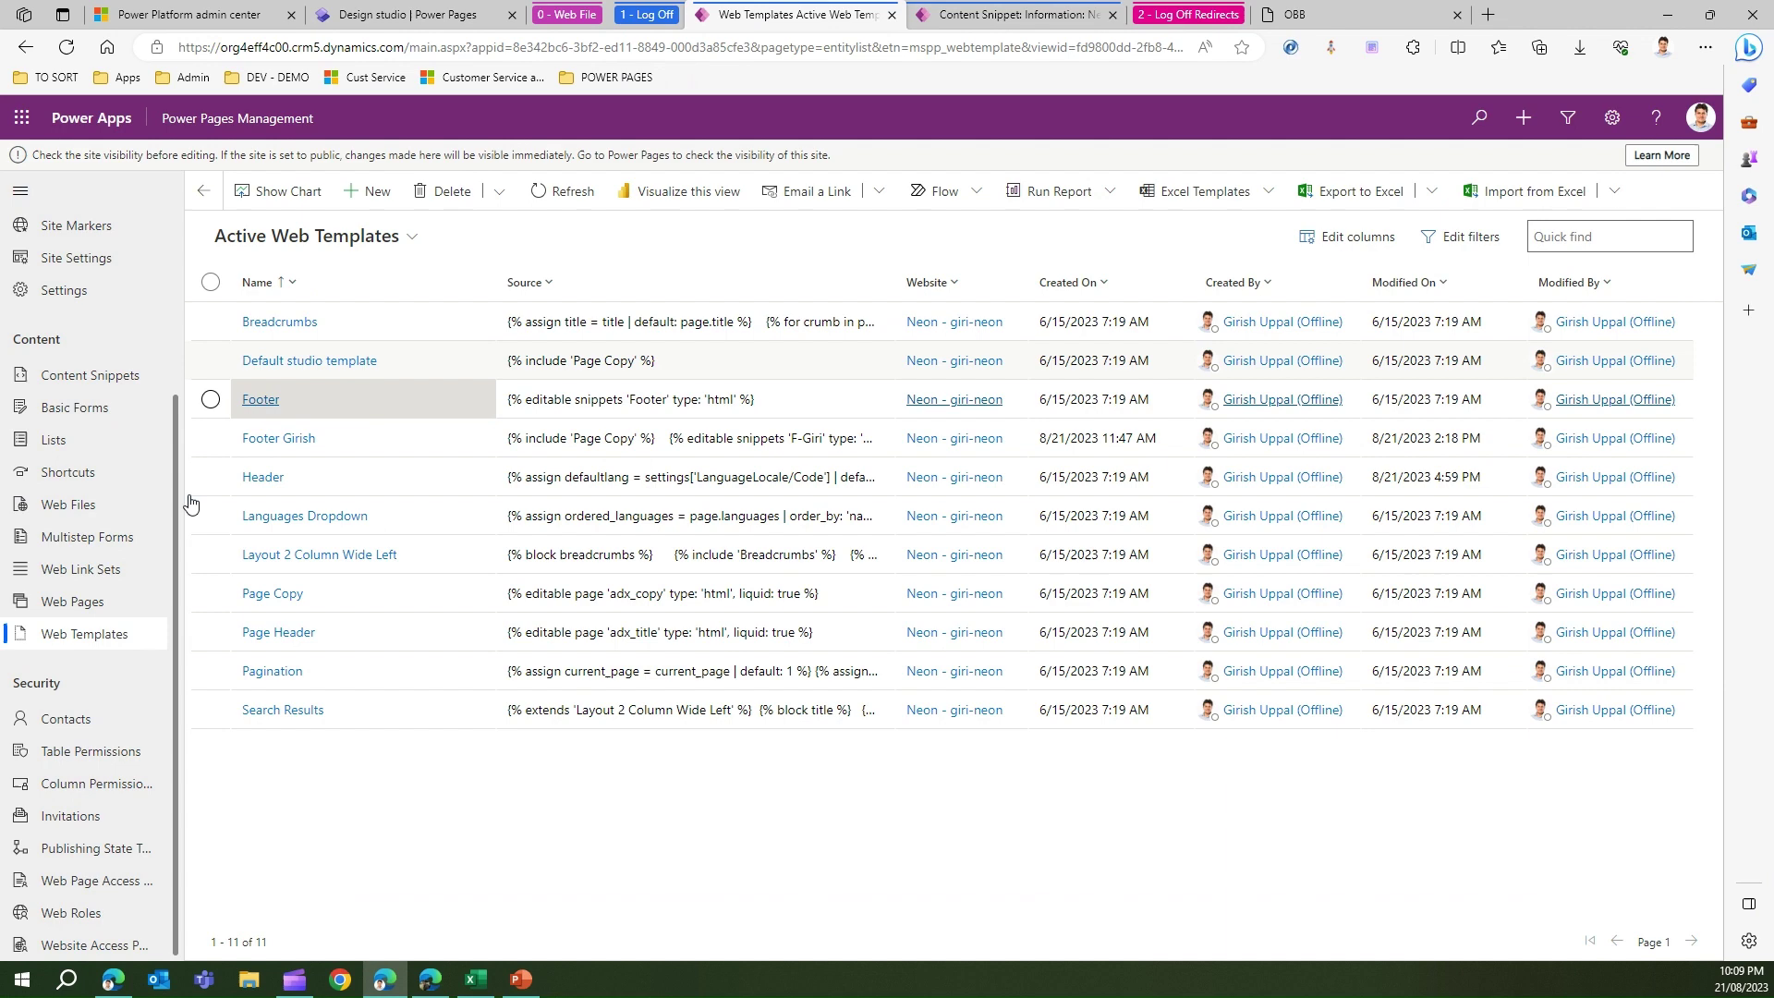
click(100, 635)
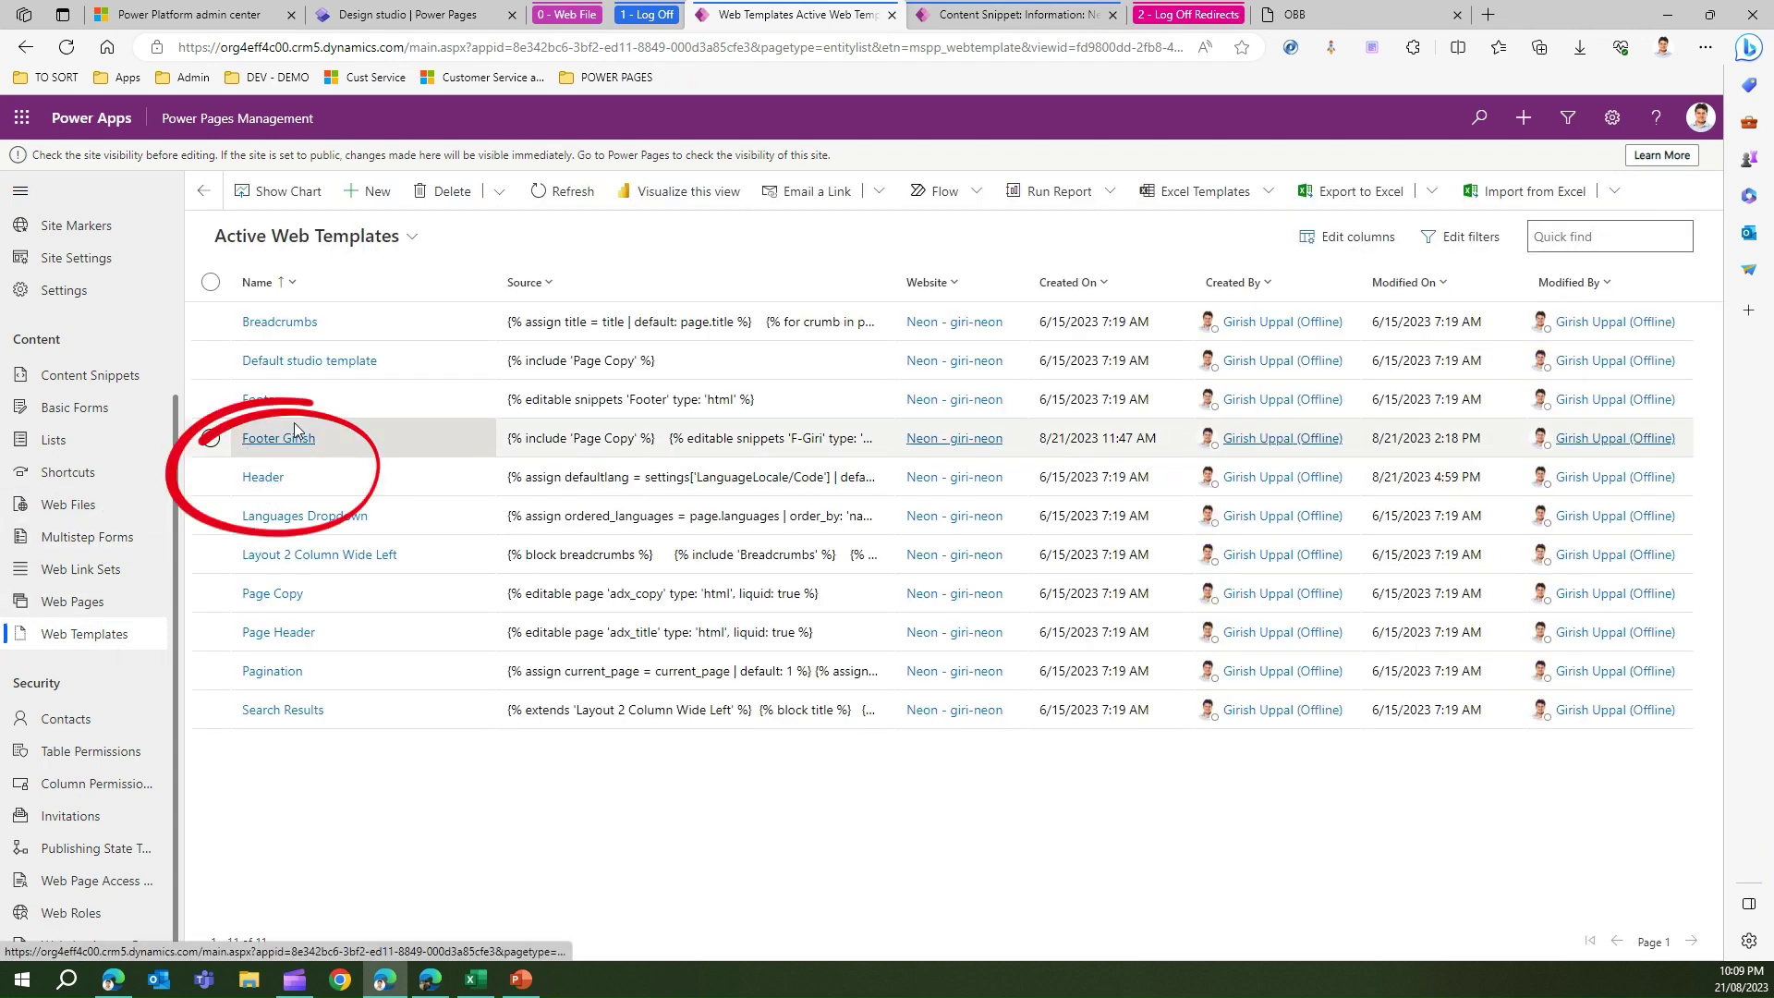
click(265, 477)
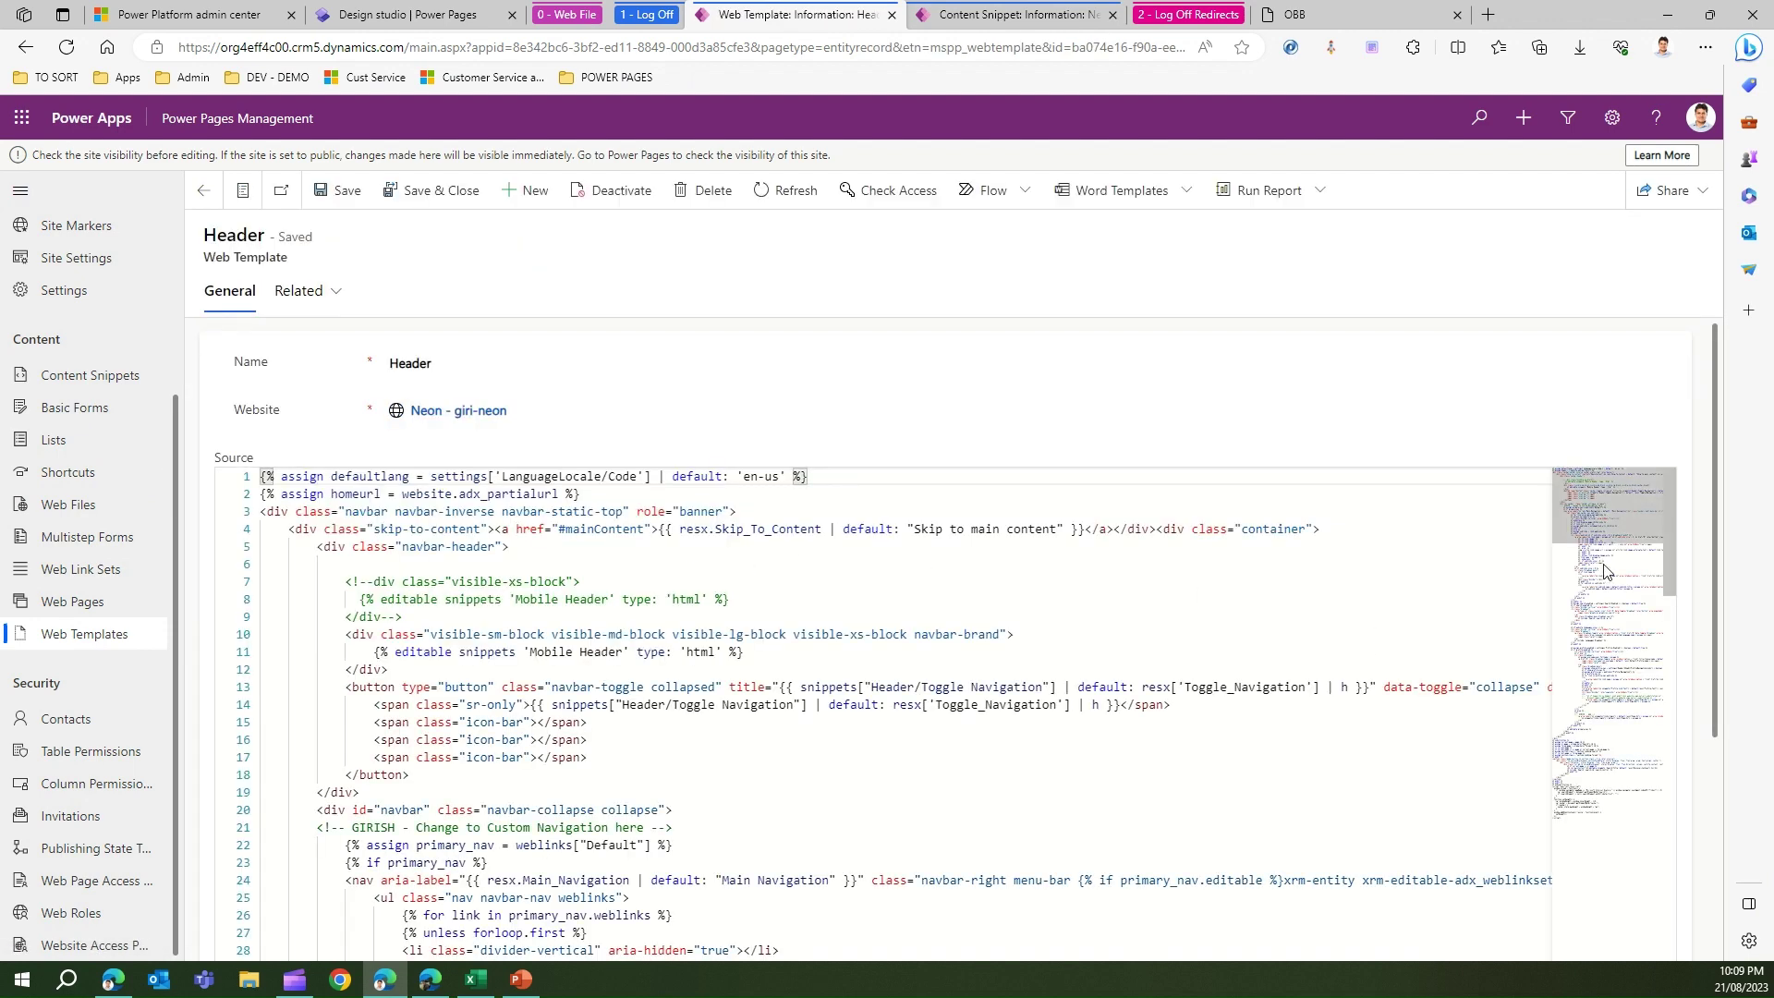
Find the Header's sign-out link code and select 'links/logout' on line 127
drag(1670, 566, 1734, 913)
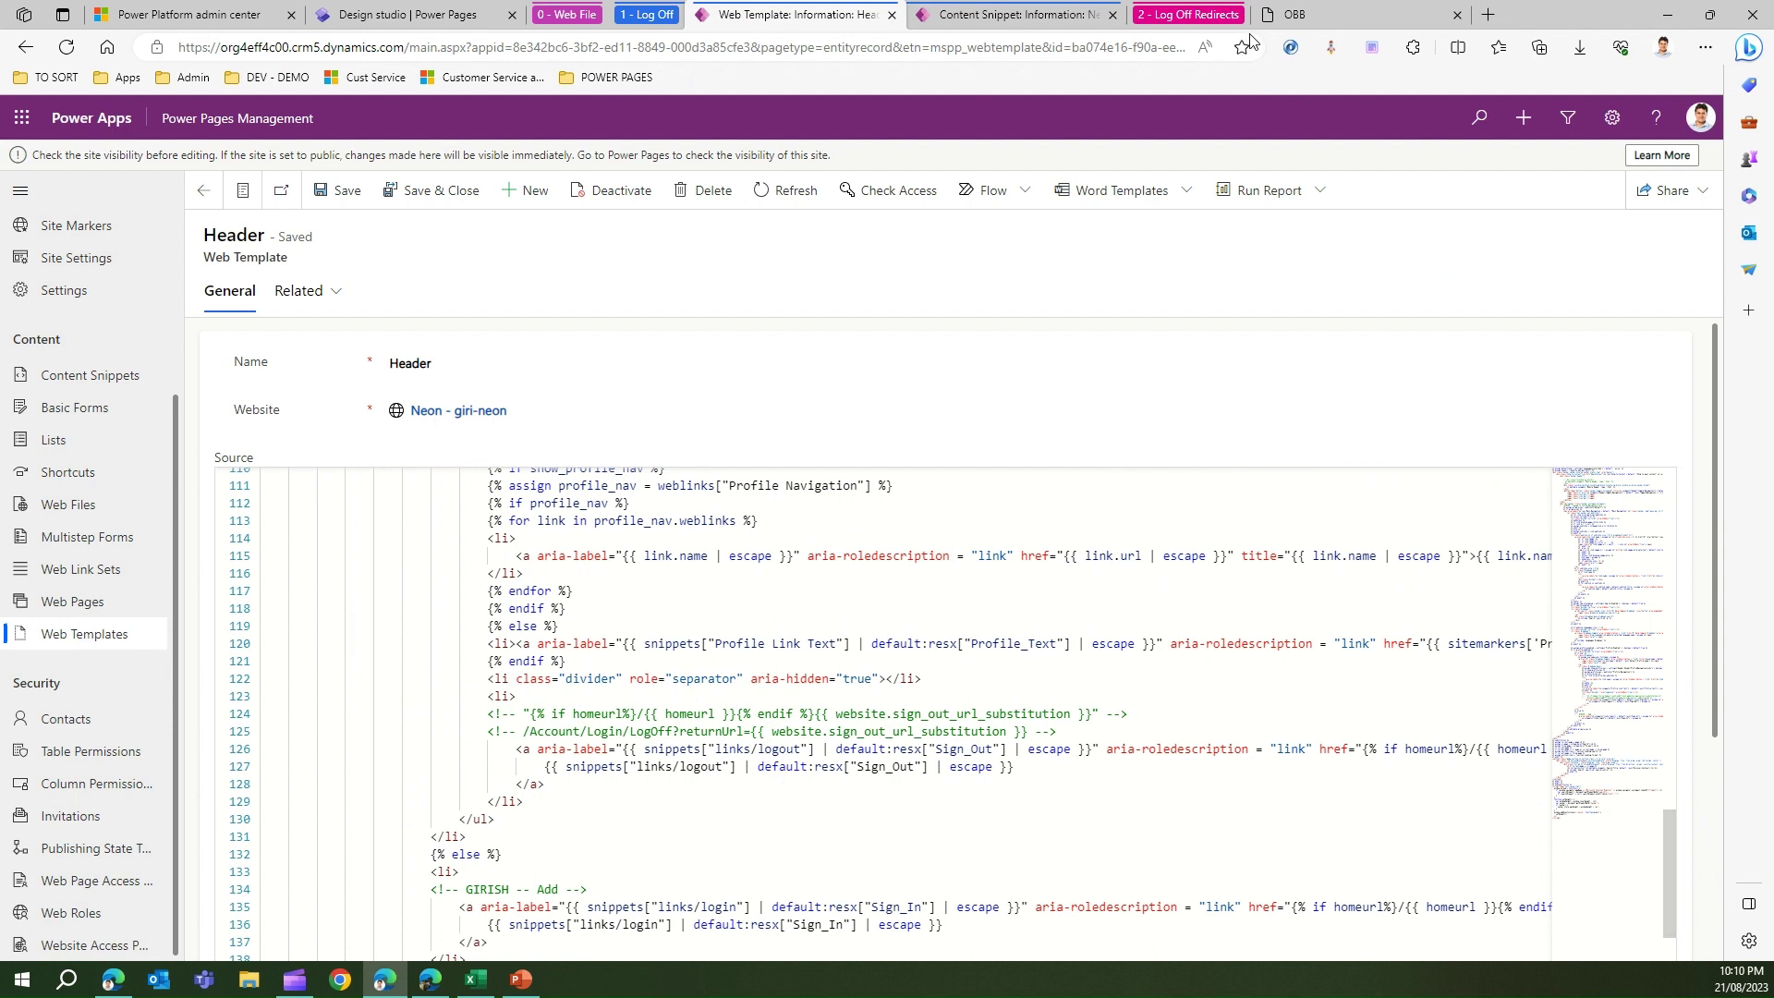
click(1335, 18)
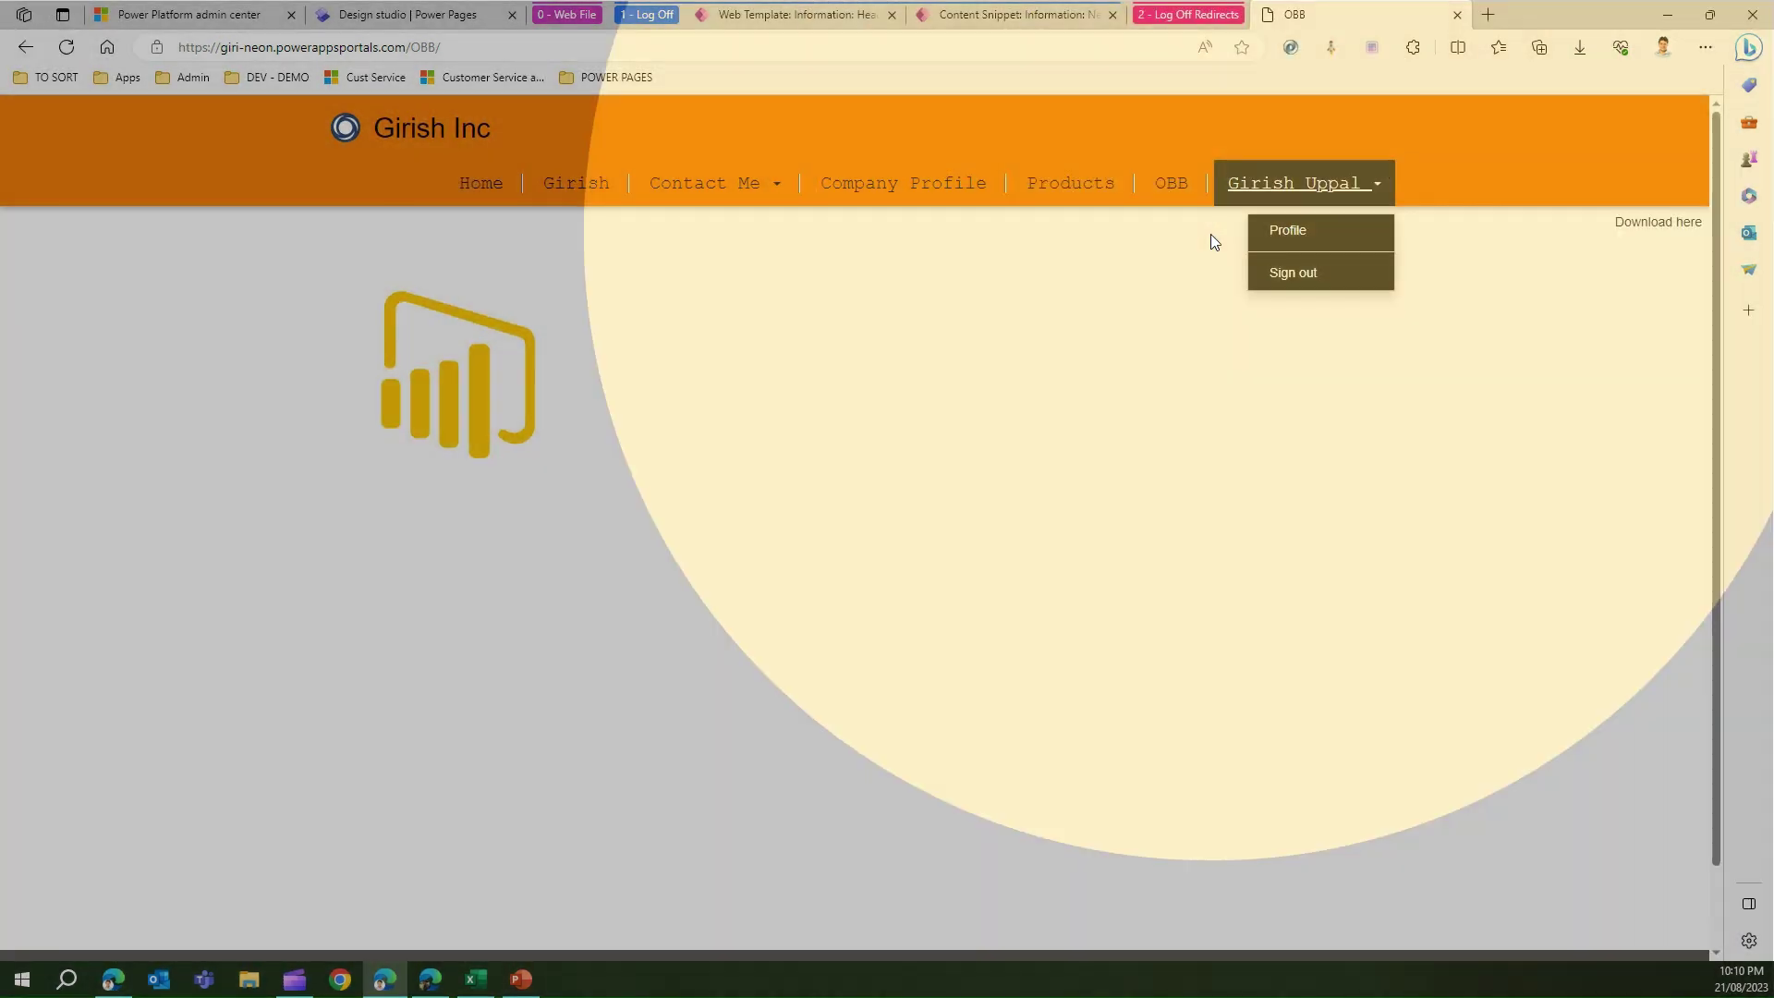
click(1214, 242)
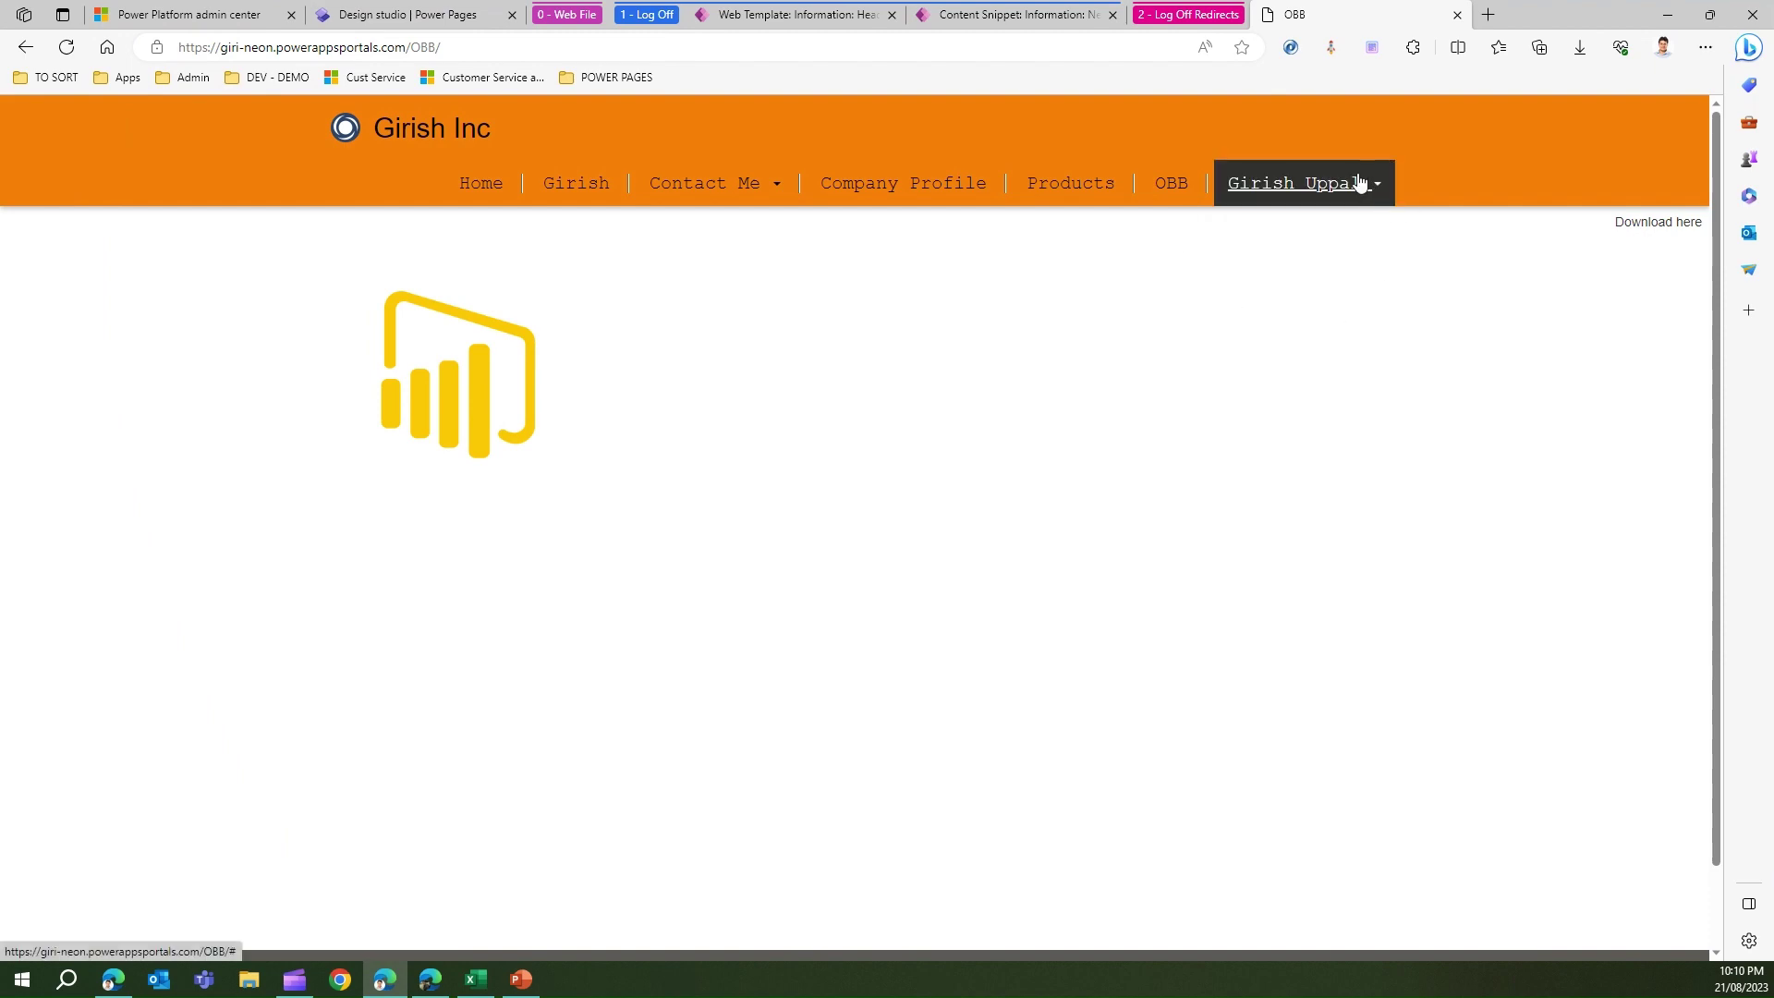
click(799, 23)
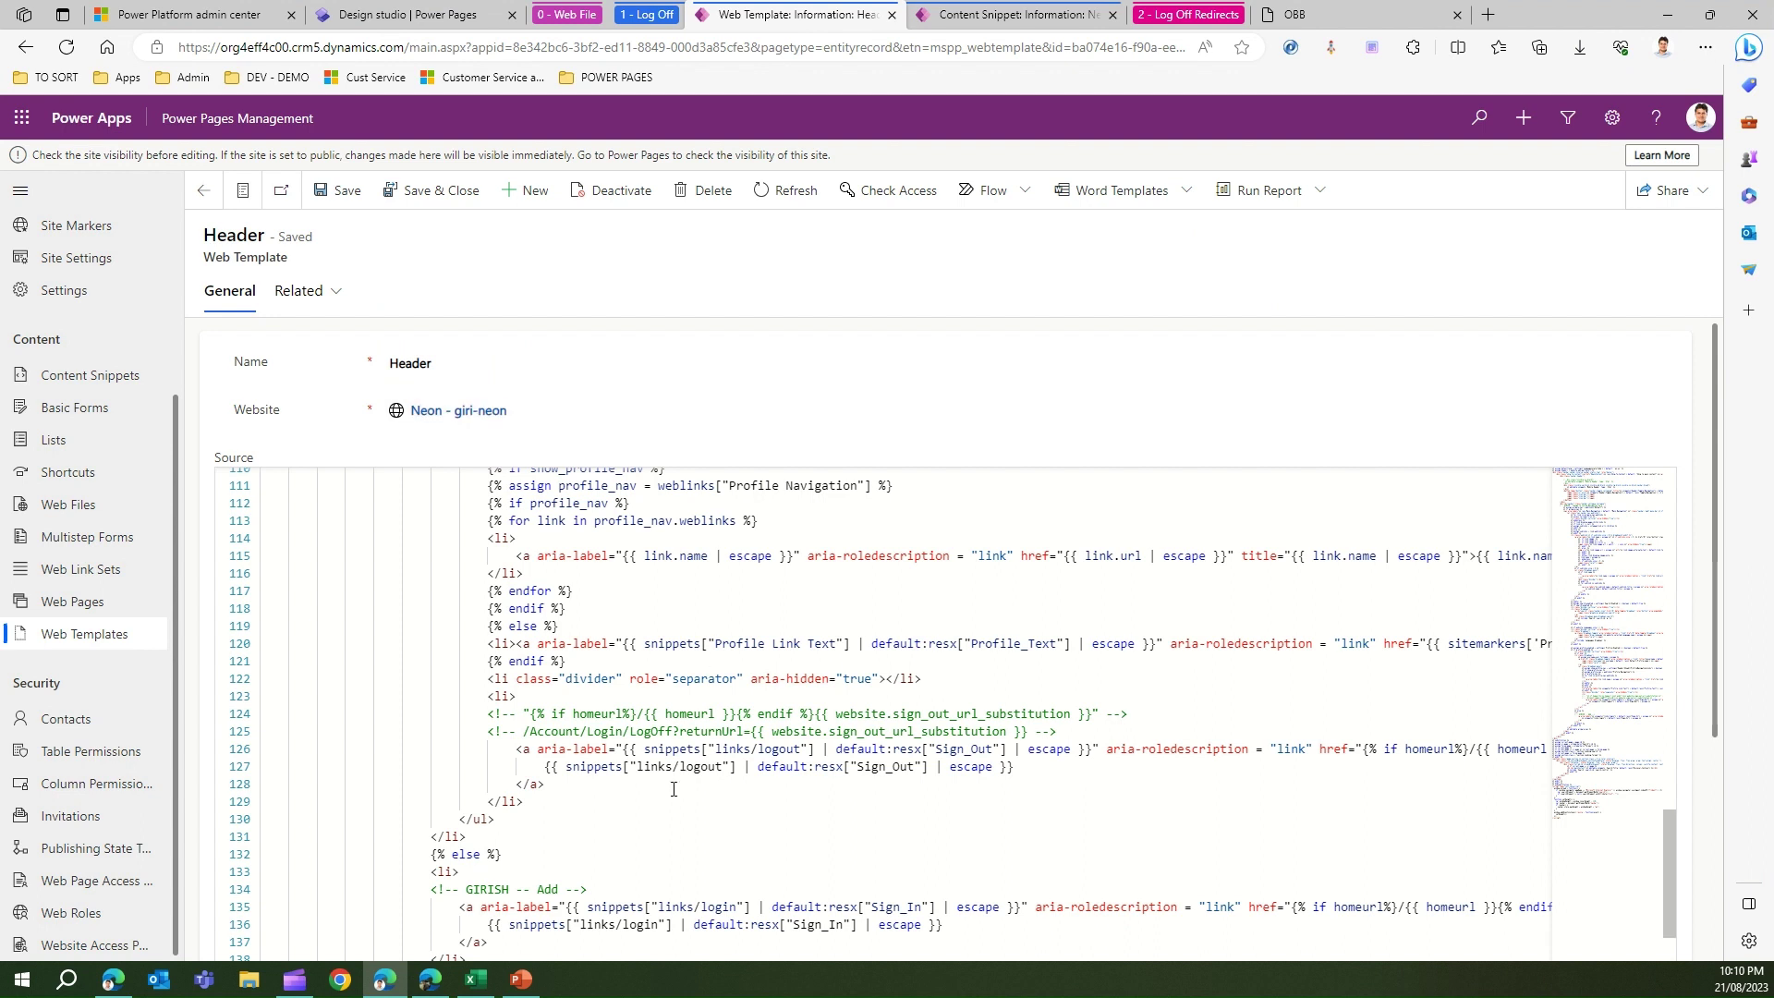
drag(639, 766, 715, 770)
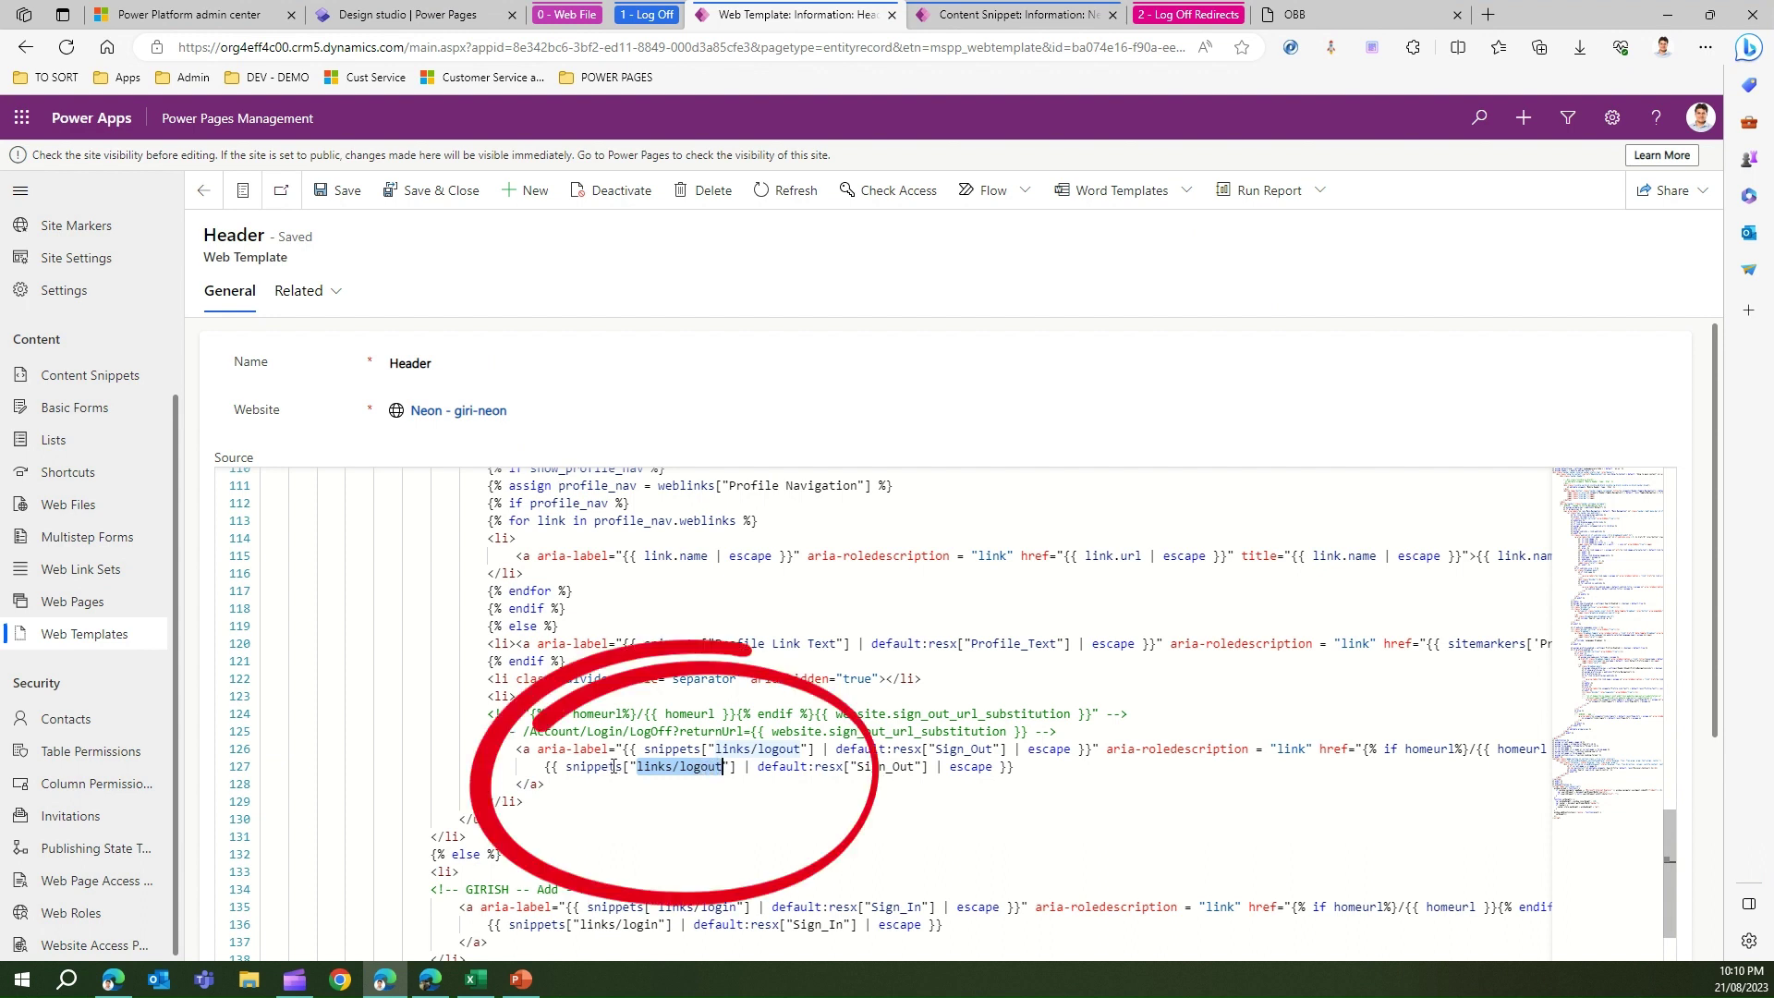
Create a new content snippet with Name and Display Name 'links/logout'
click(985, 20)
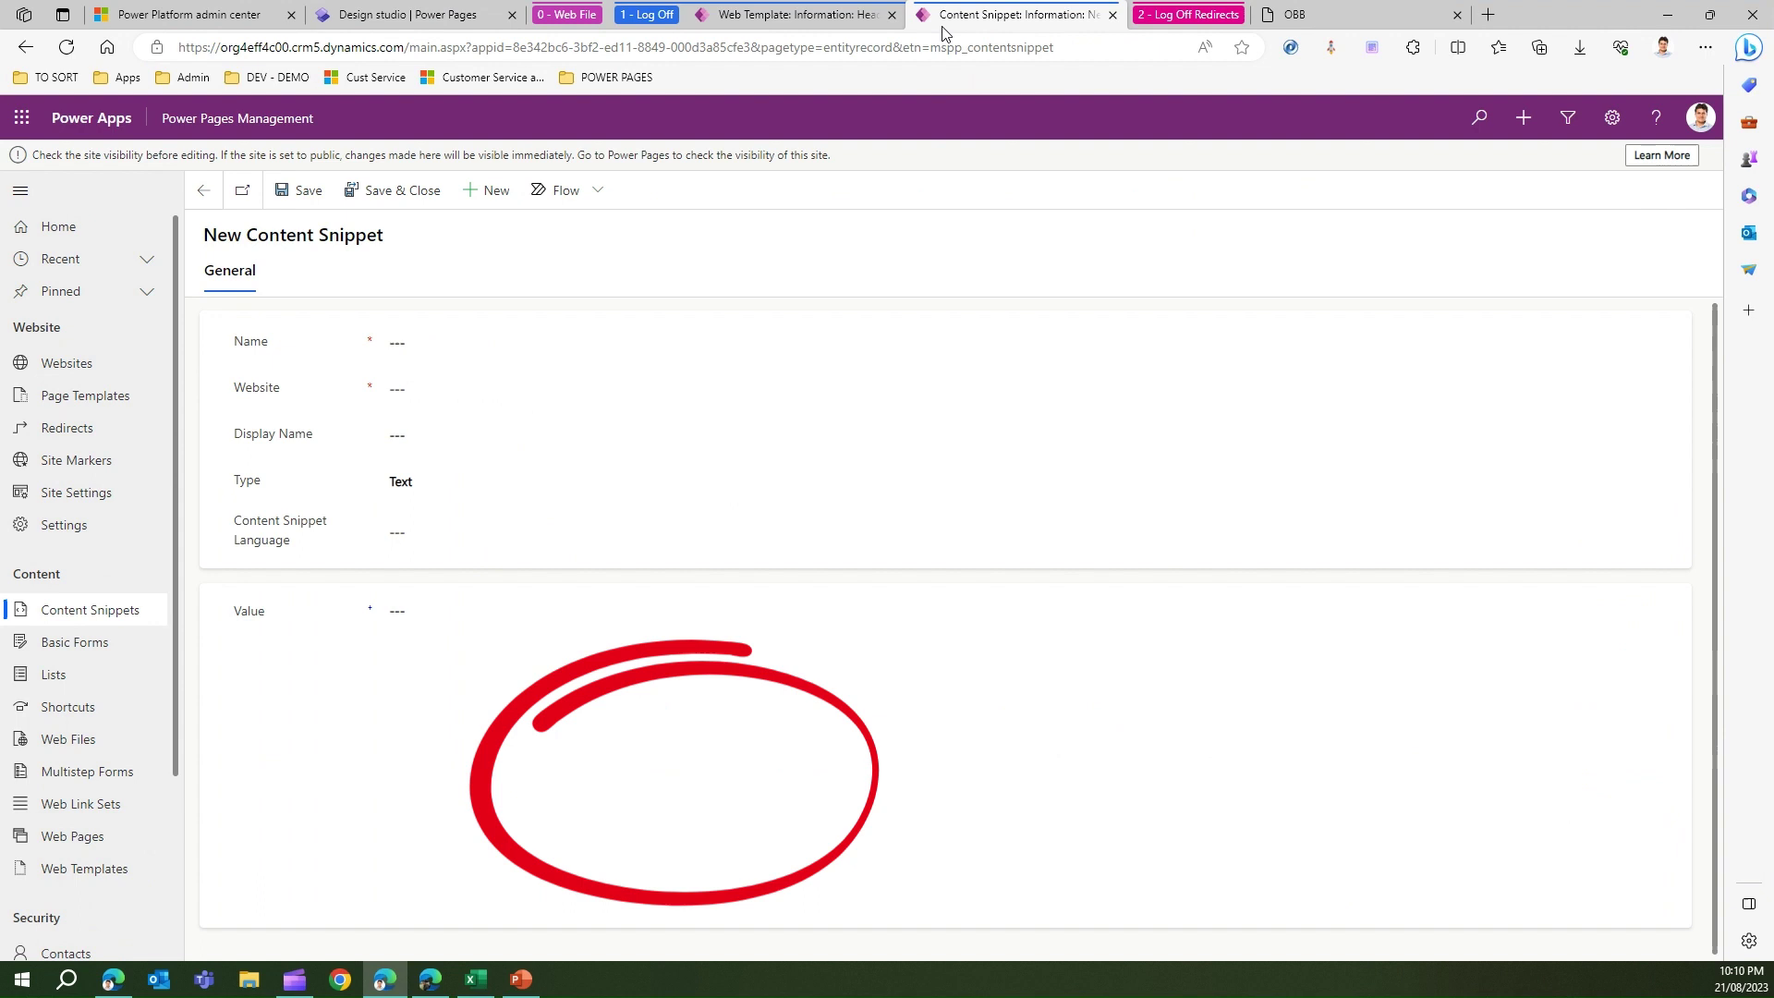
click(71, 617)
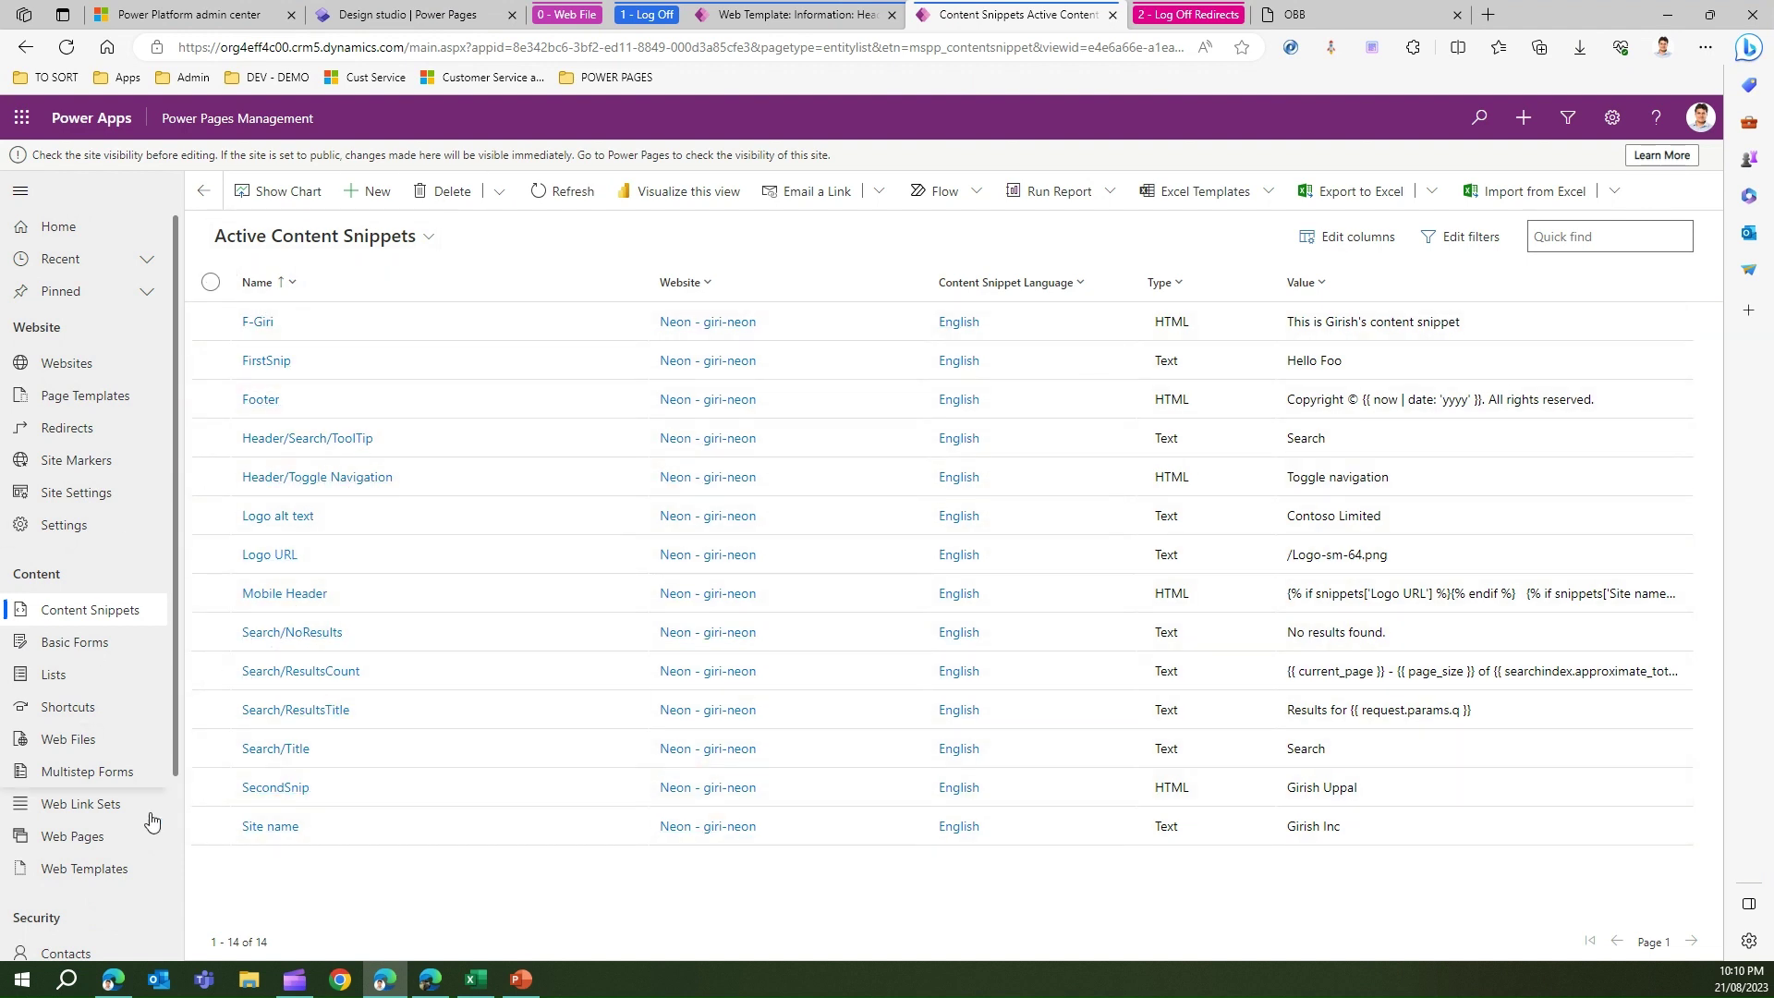
click(367, 194)
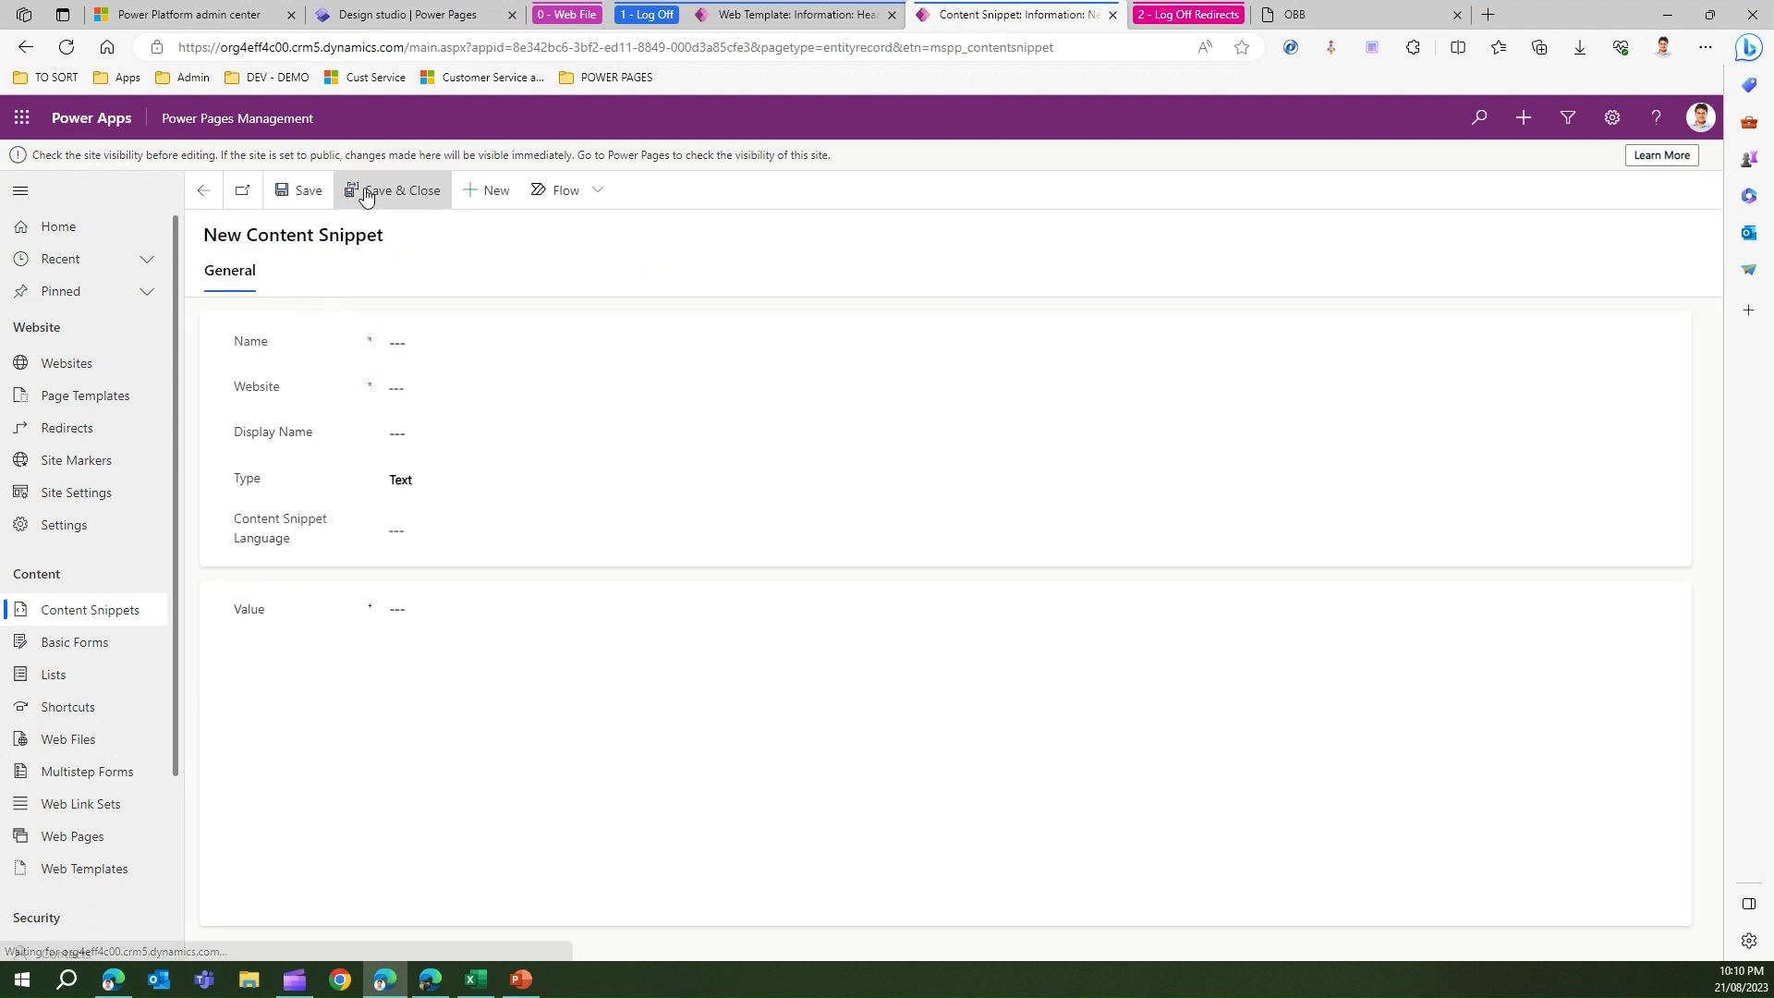
click(405, 346)
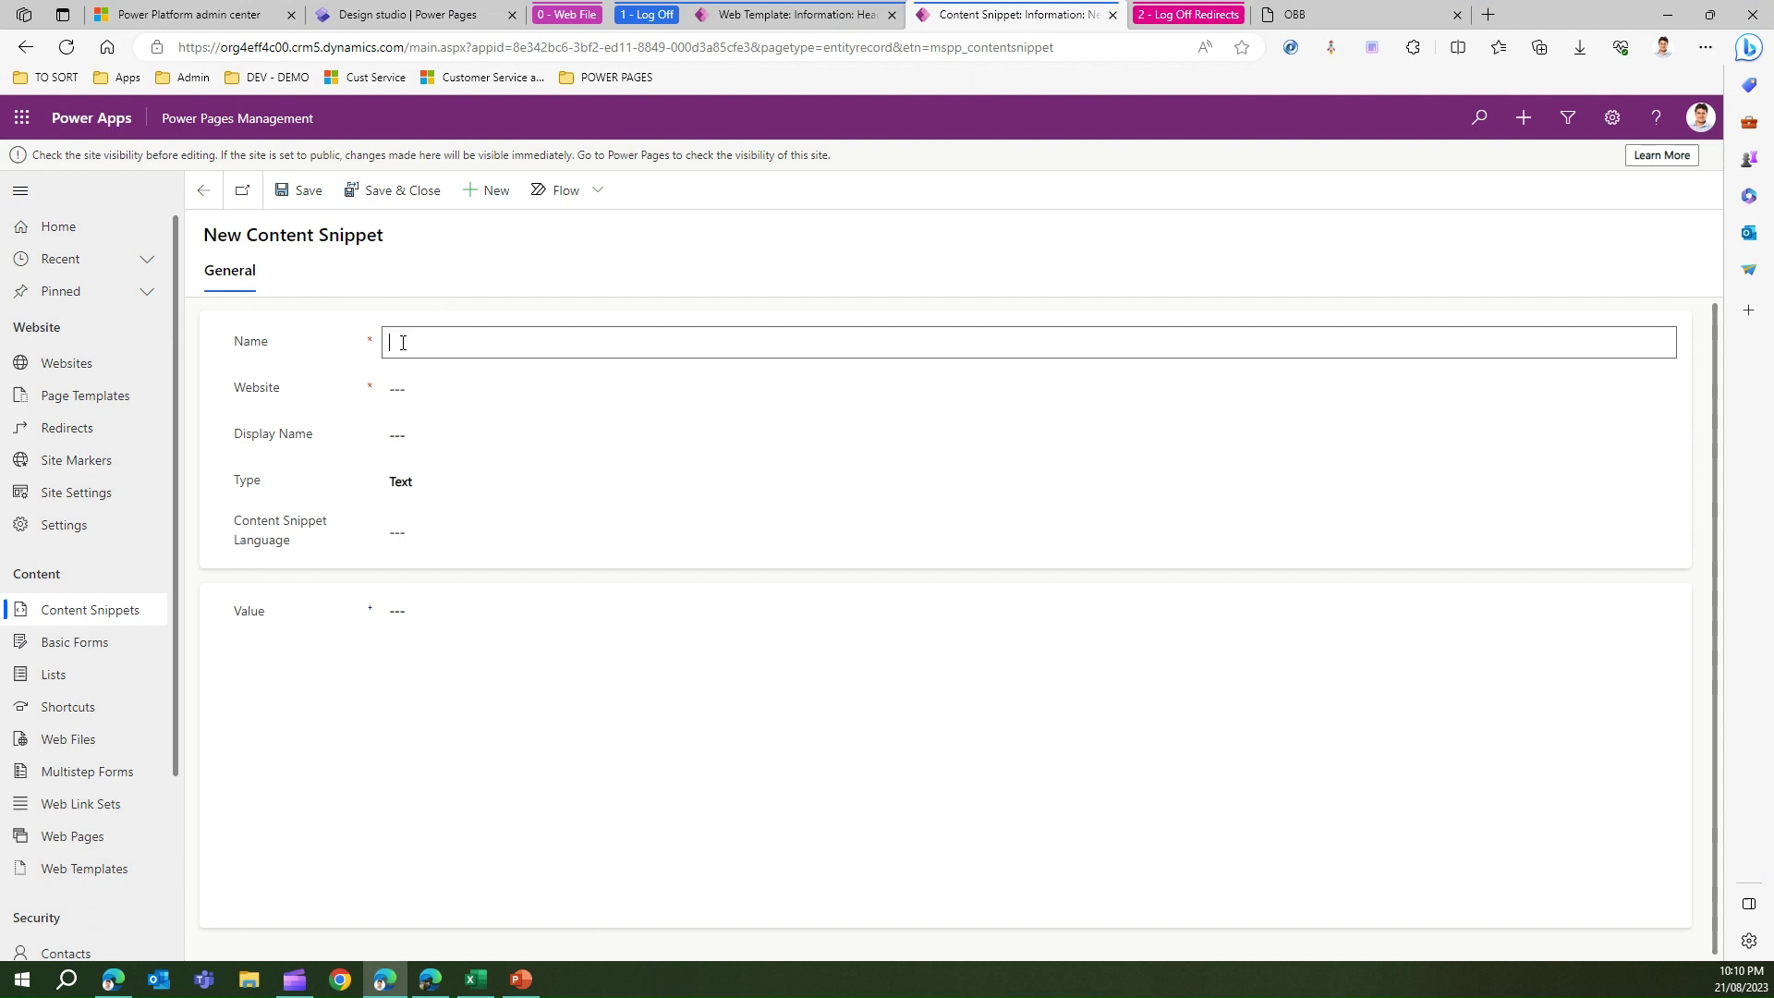
text(links/logout)
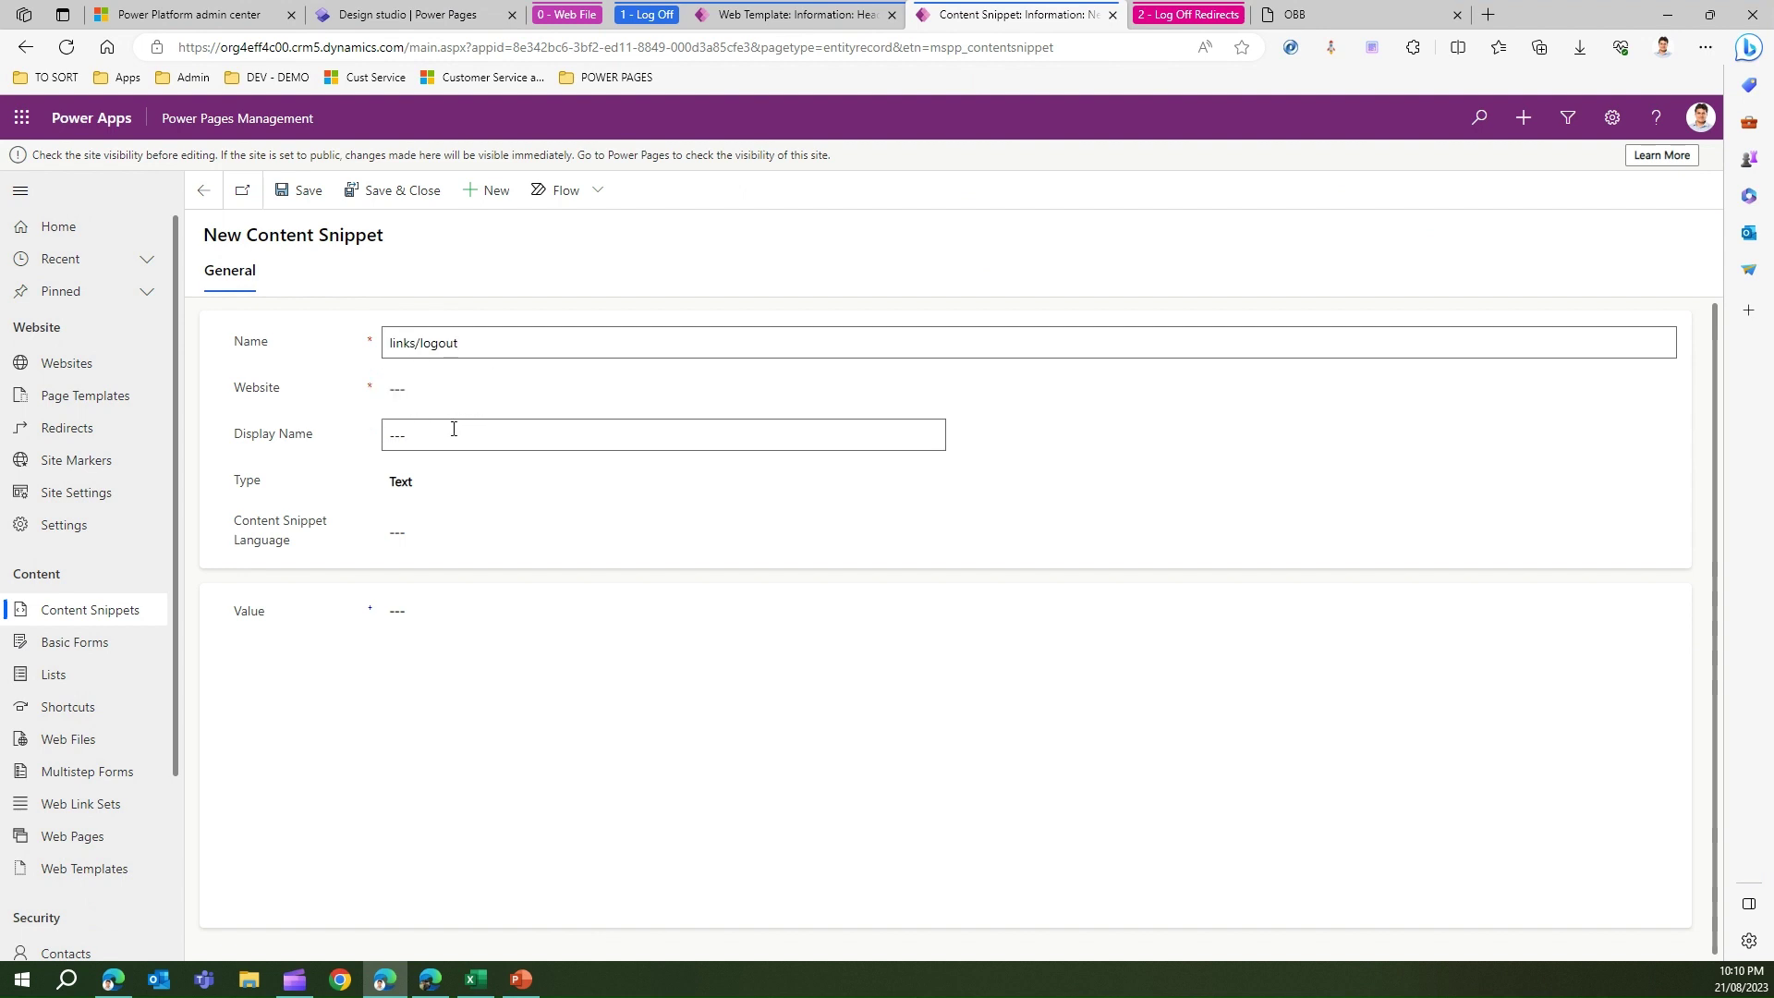
click(418, 431)
text(links/logout)
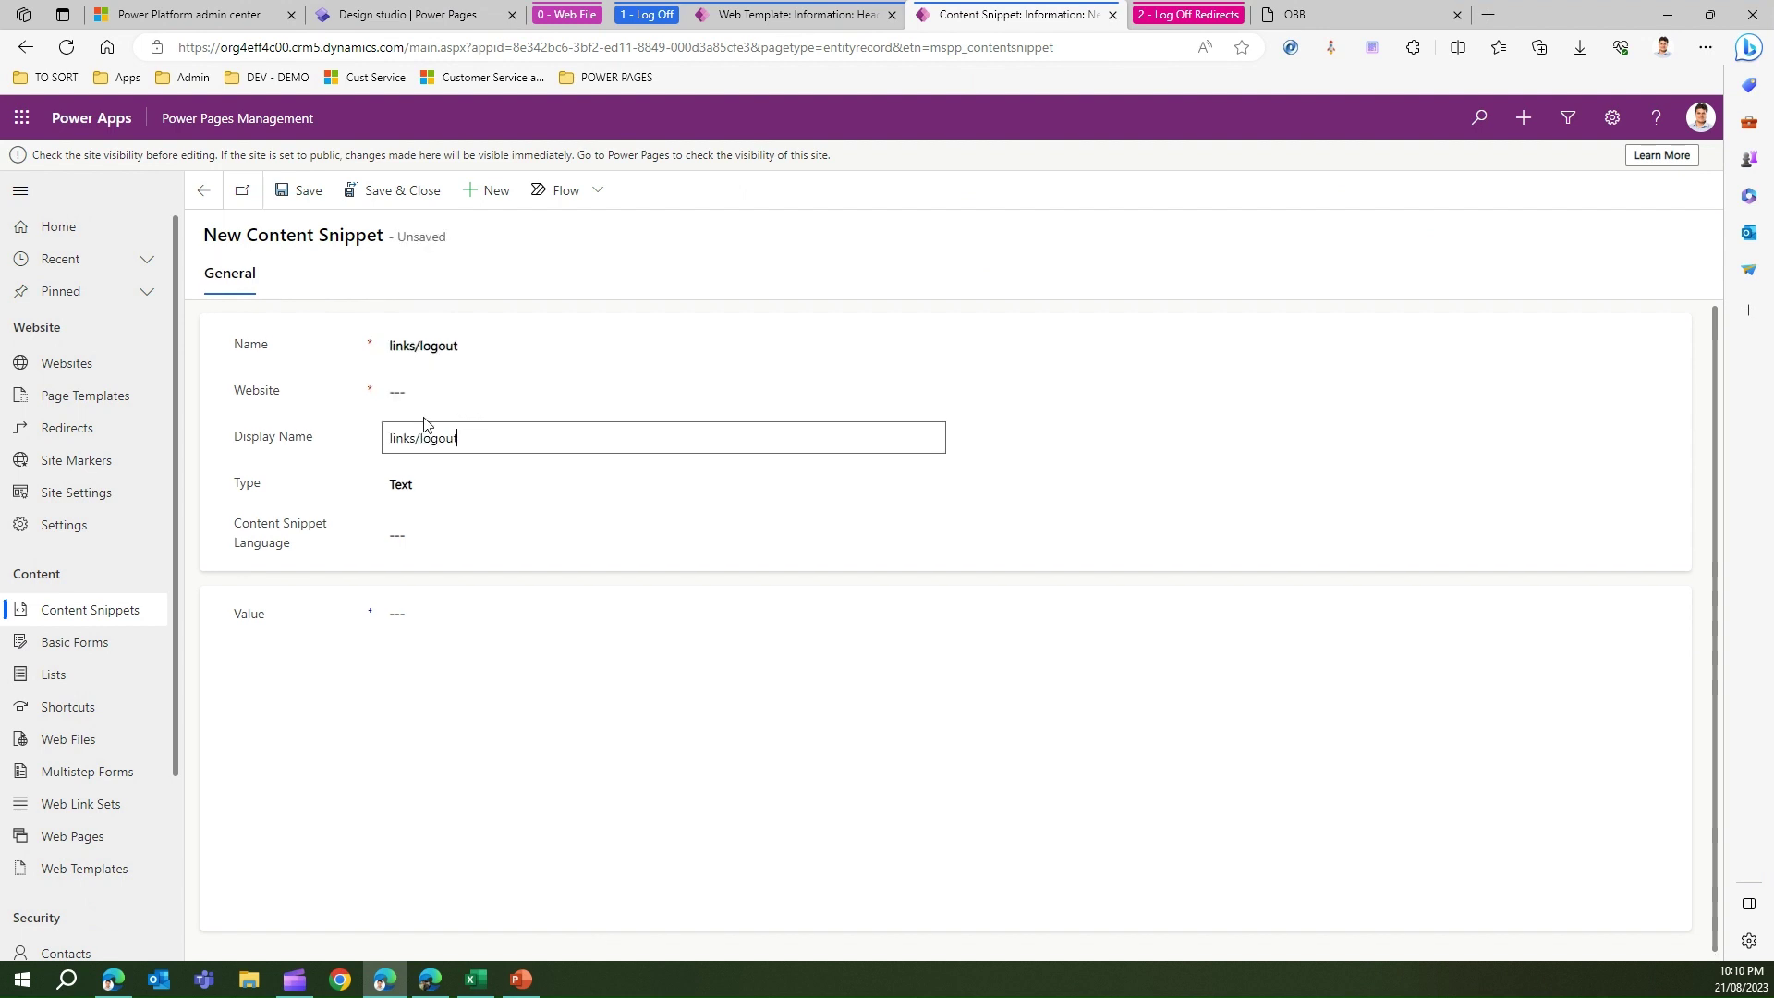
Assign the snippet to website Neon - giri-neon, language English, and enter its Log Off value
click(418, 395)
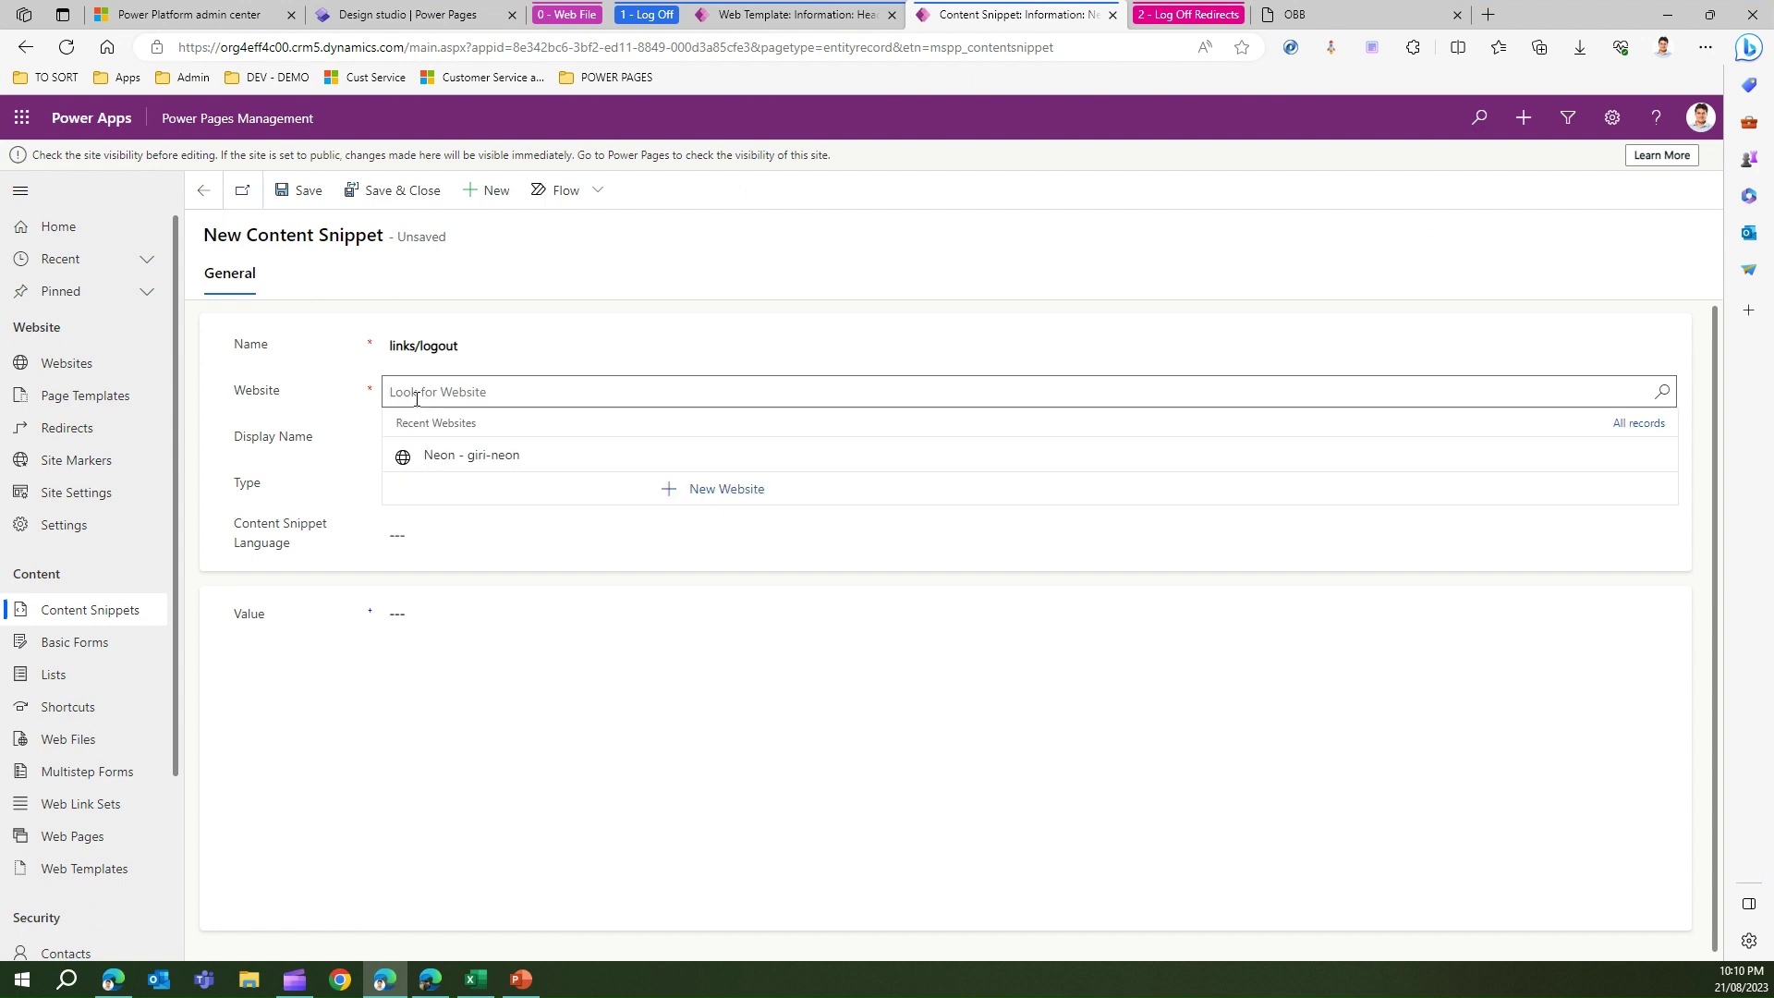
click(442, 463)
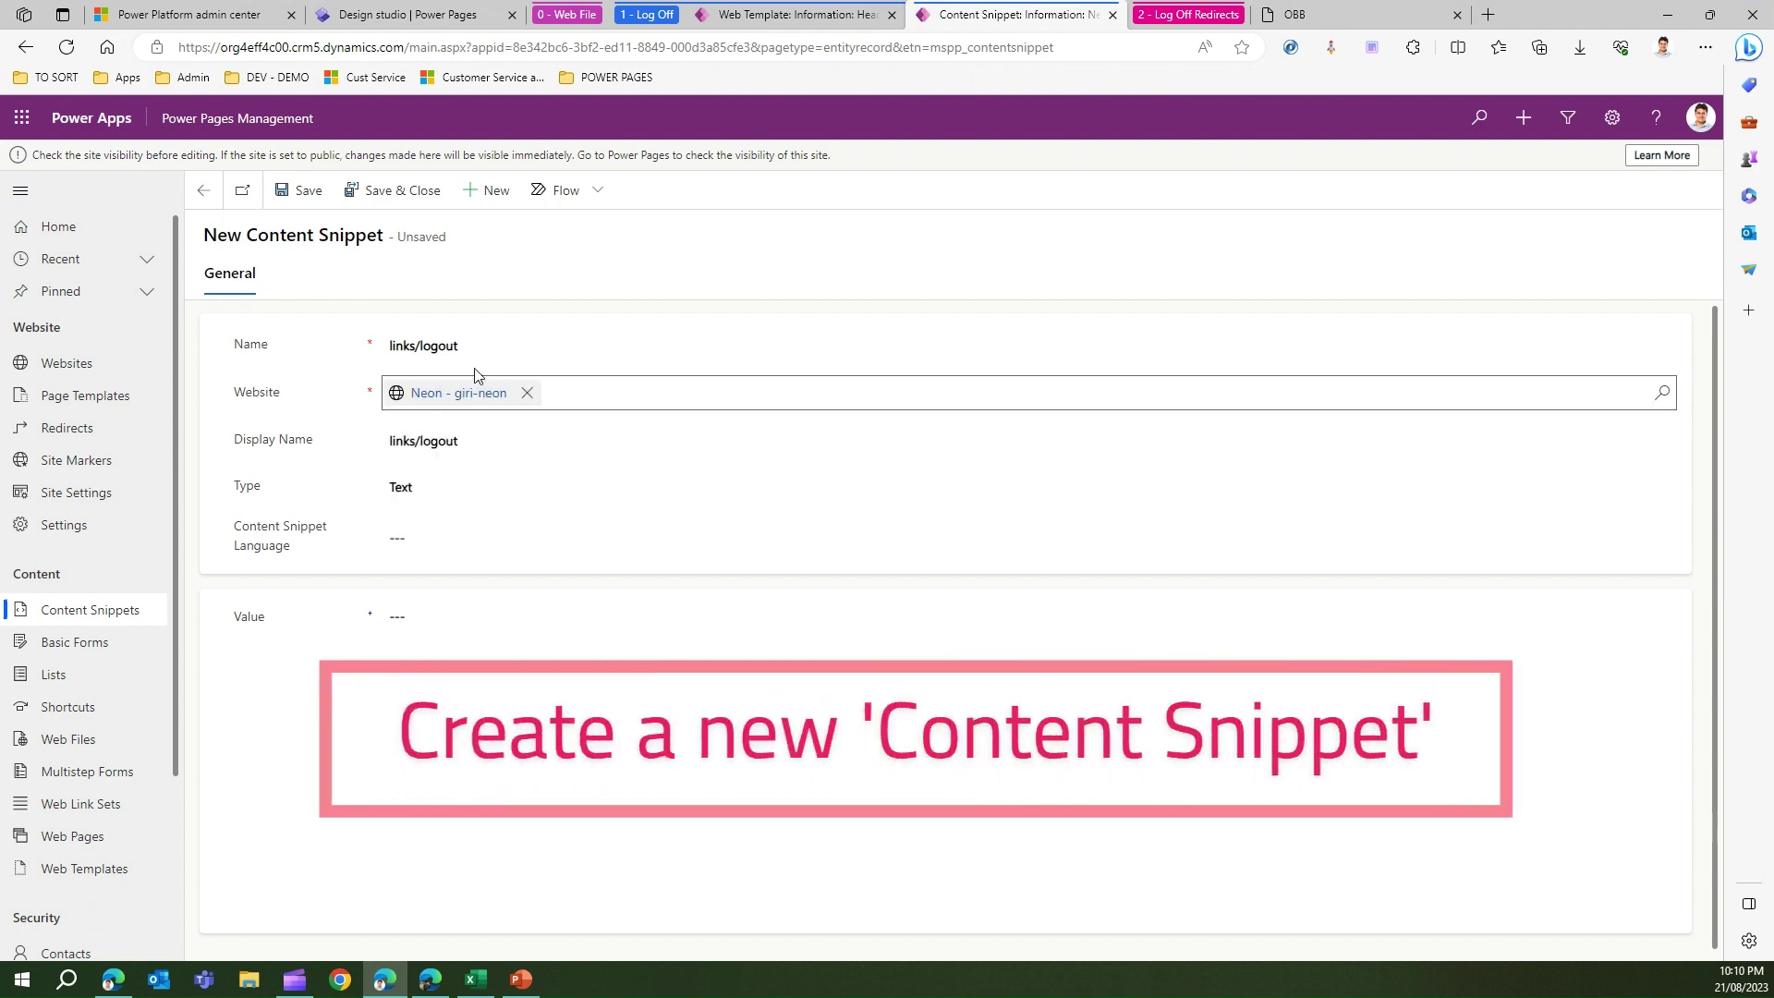
click(398, 535)
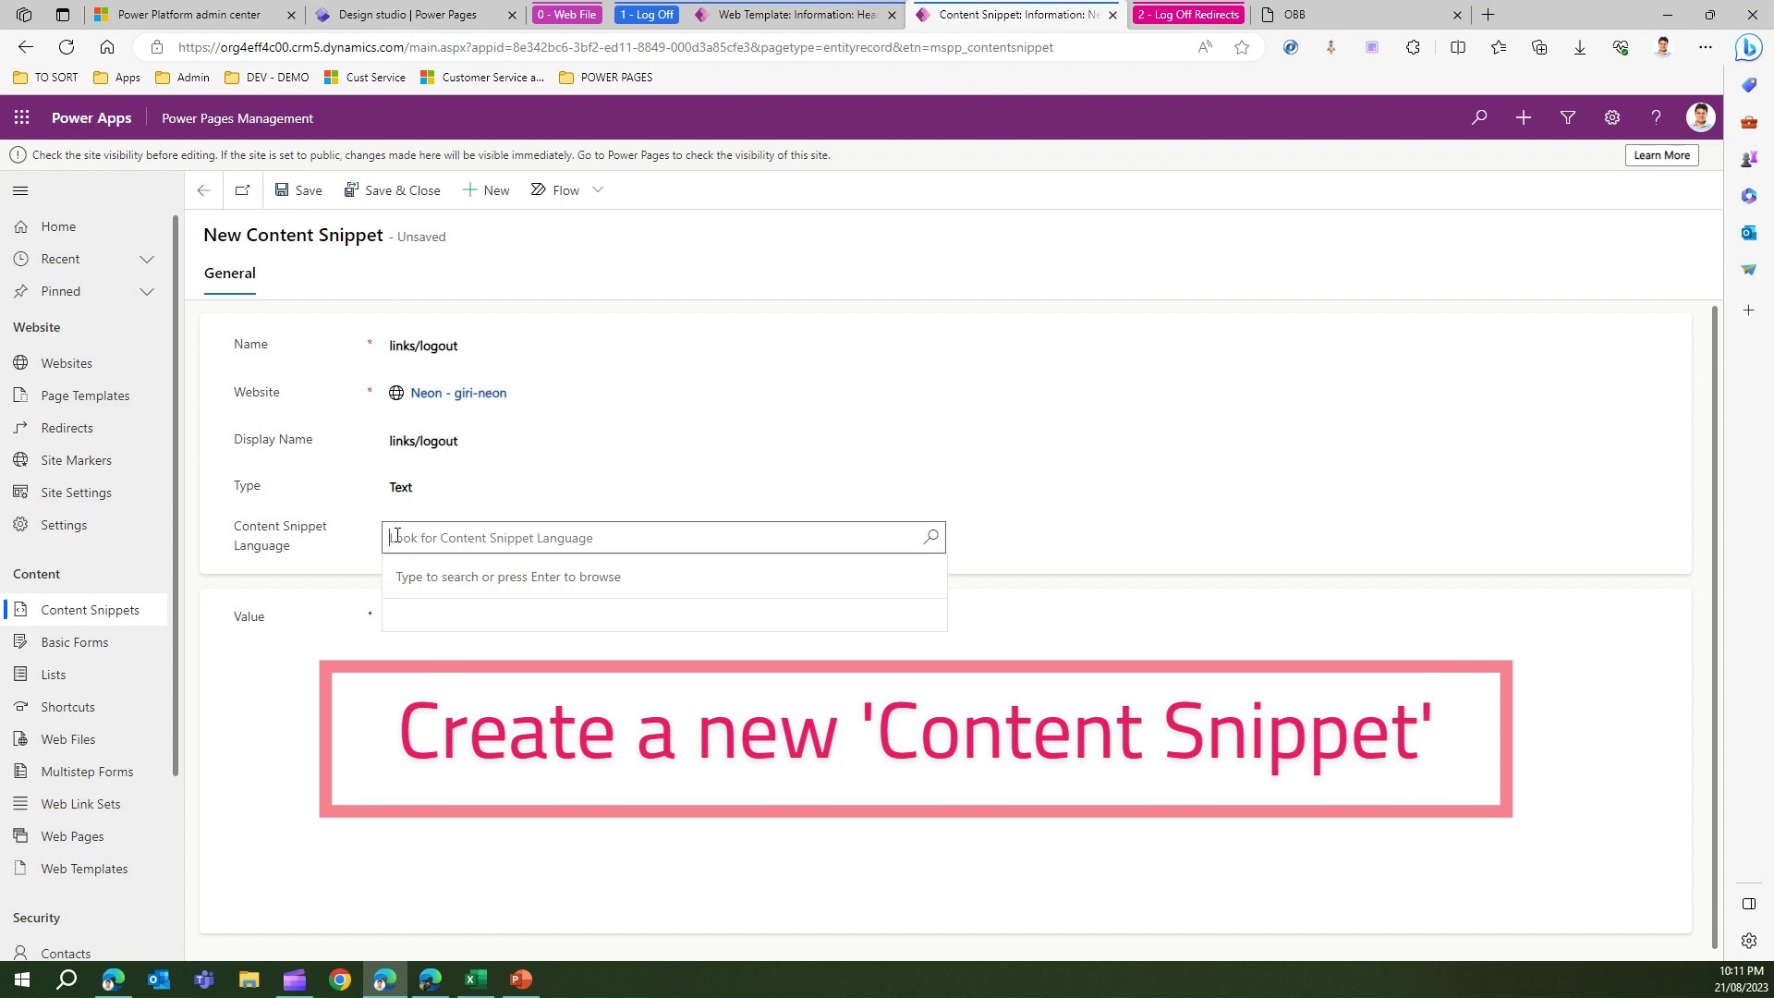
text(en)
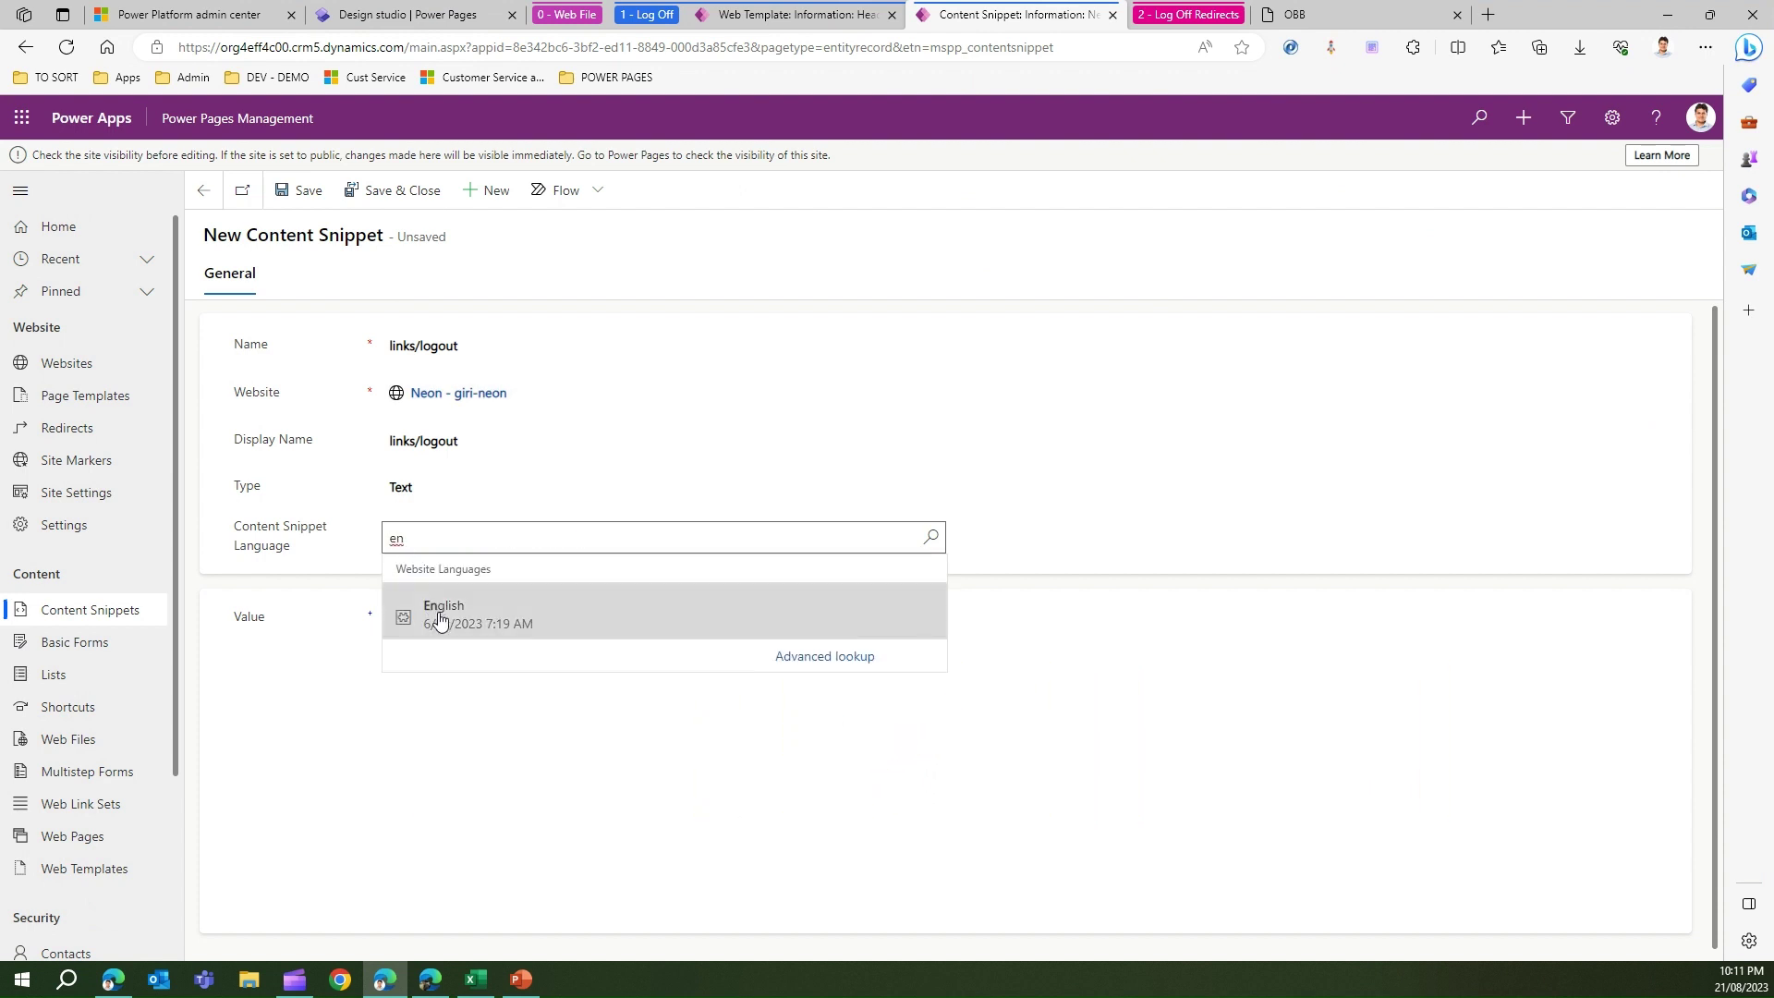
click(438, 613)
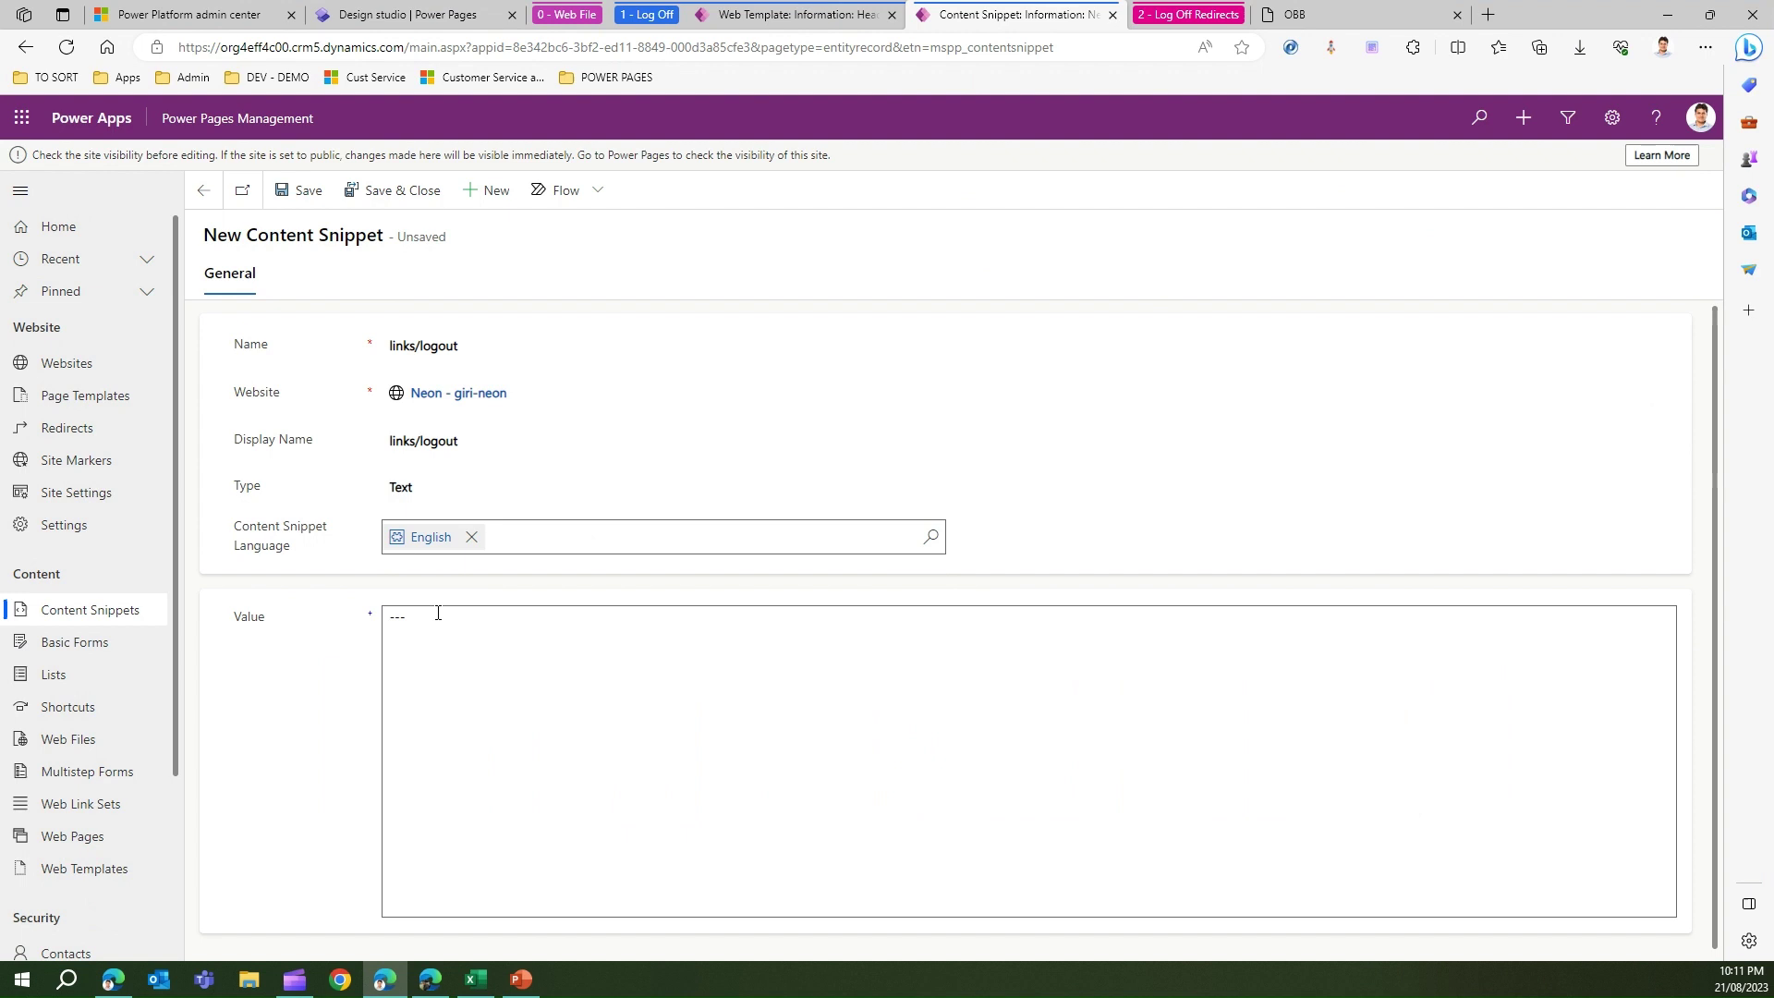
click(434, 625)
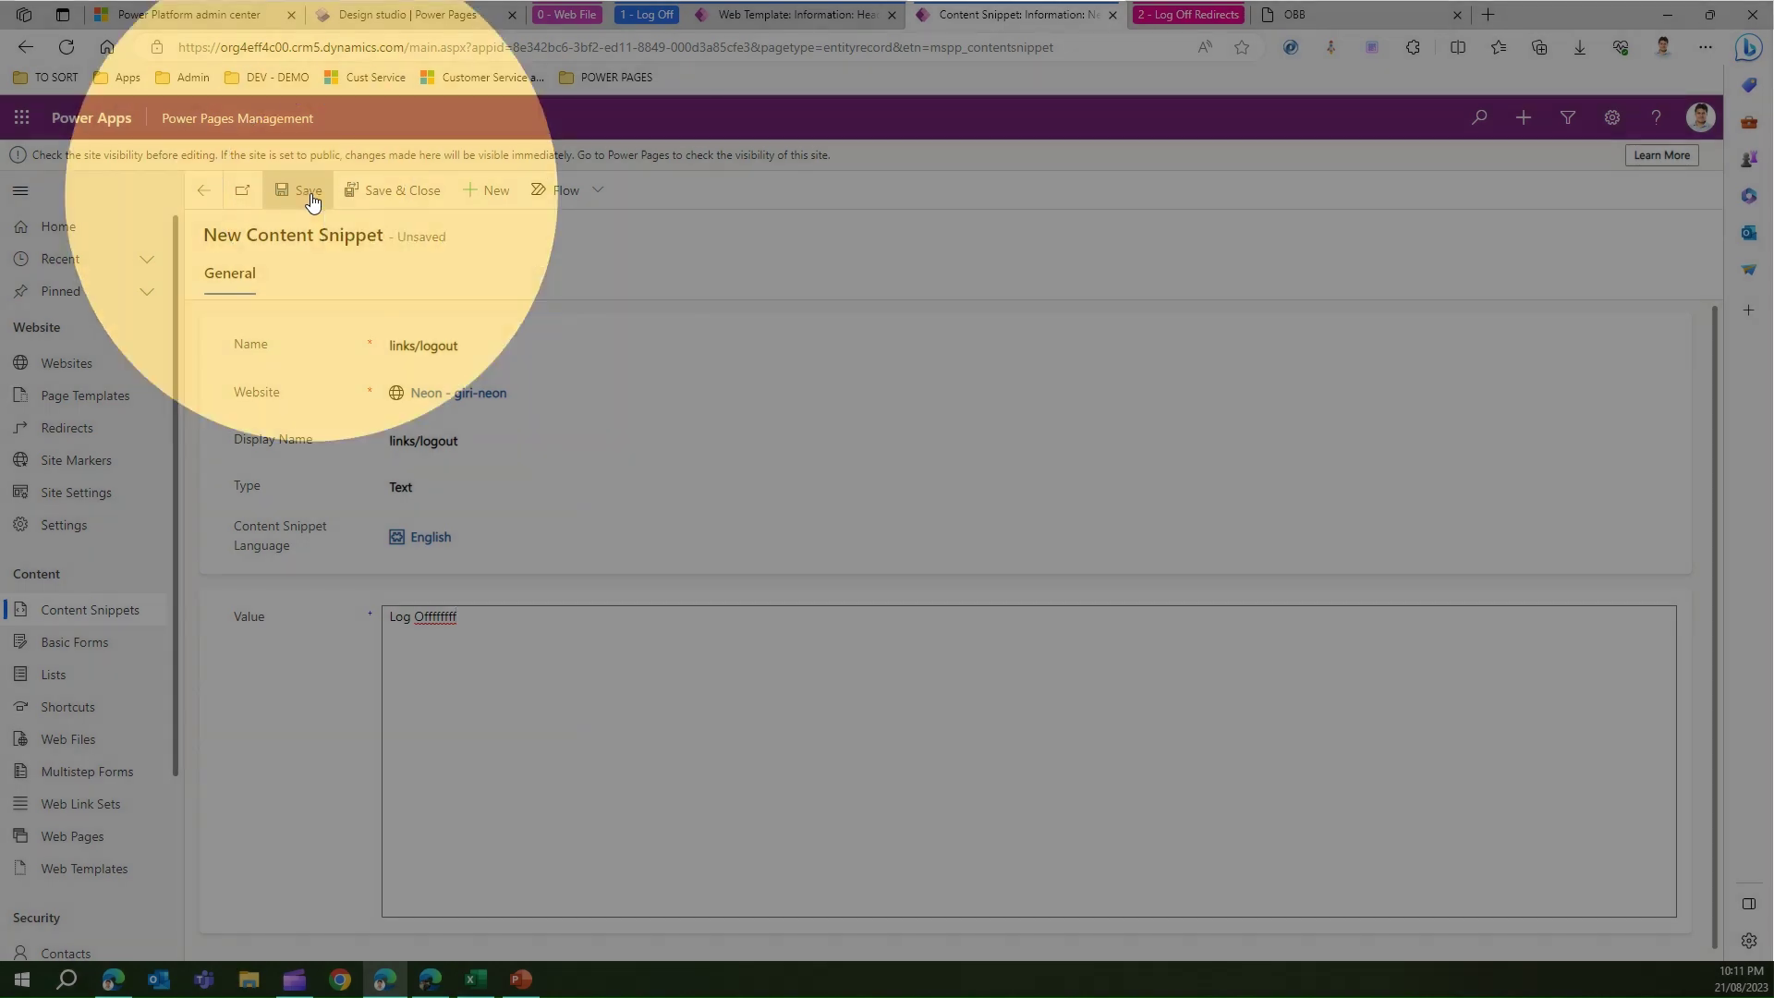
Save the links/logout snippet and run Sync in the design studio
click(307, 191)
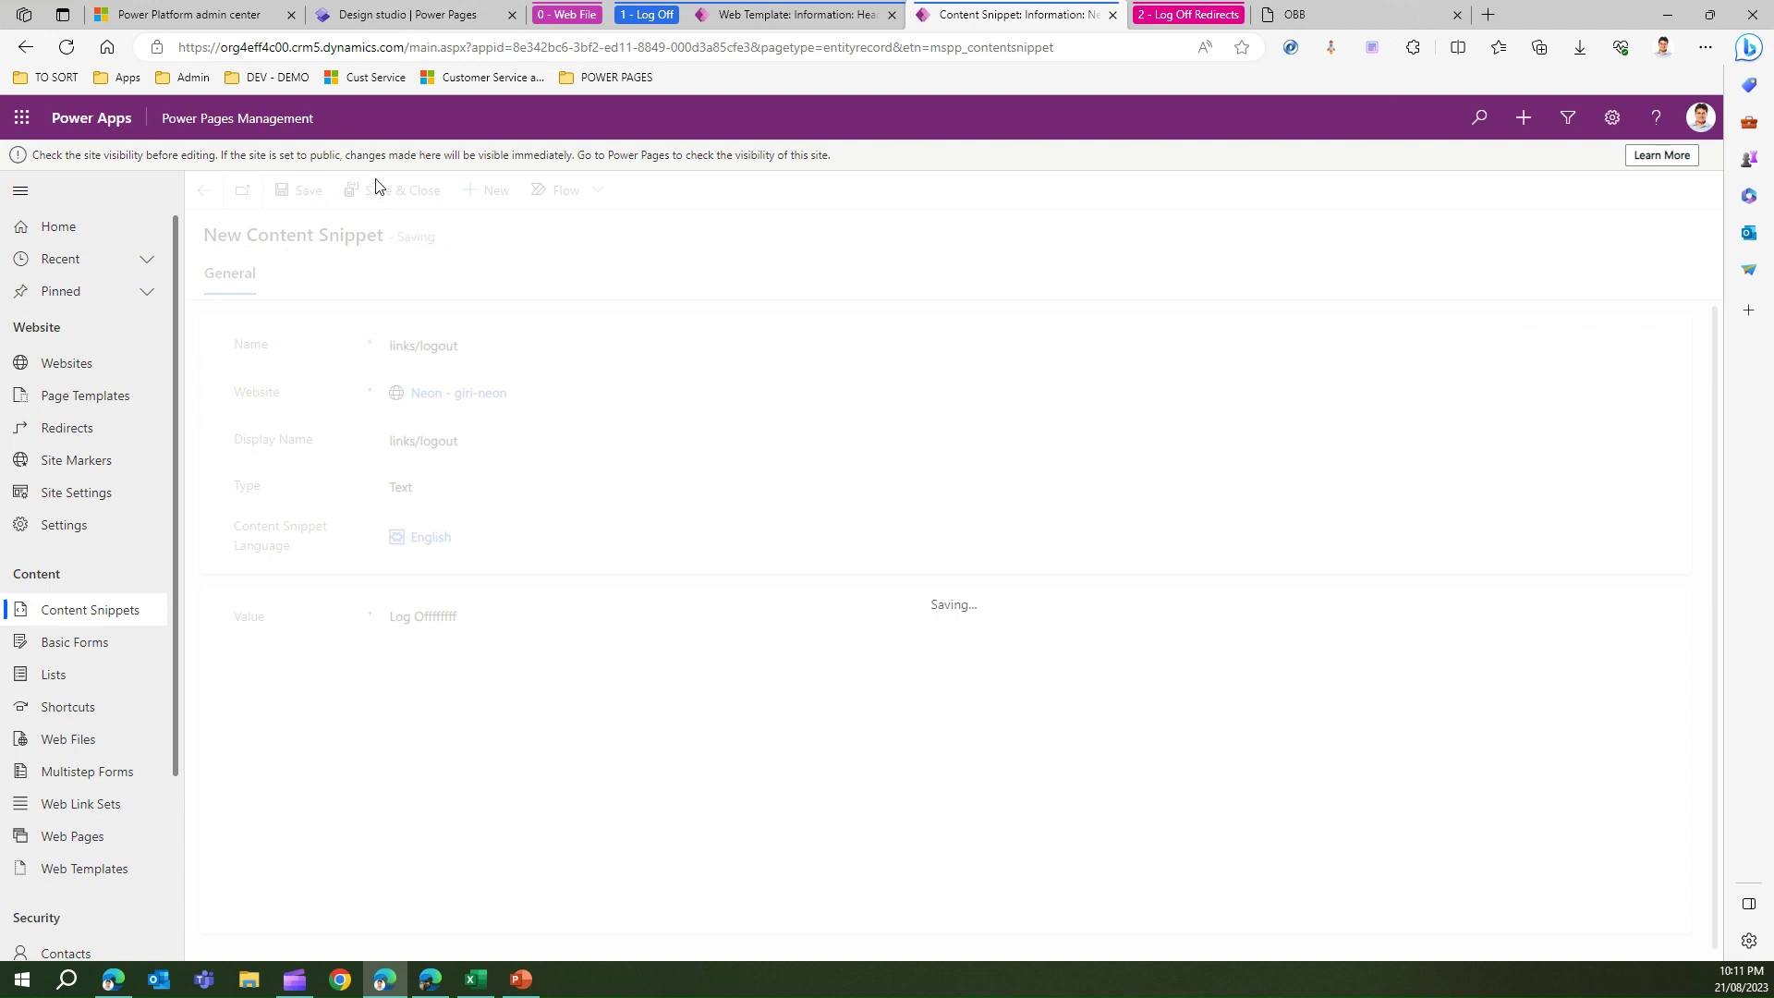
click(397, 21)
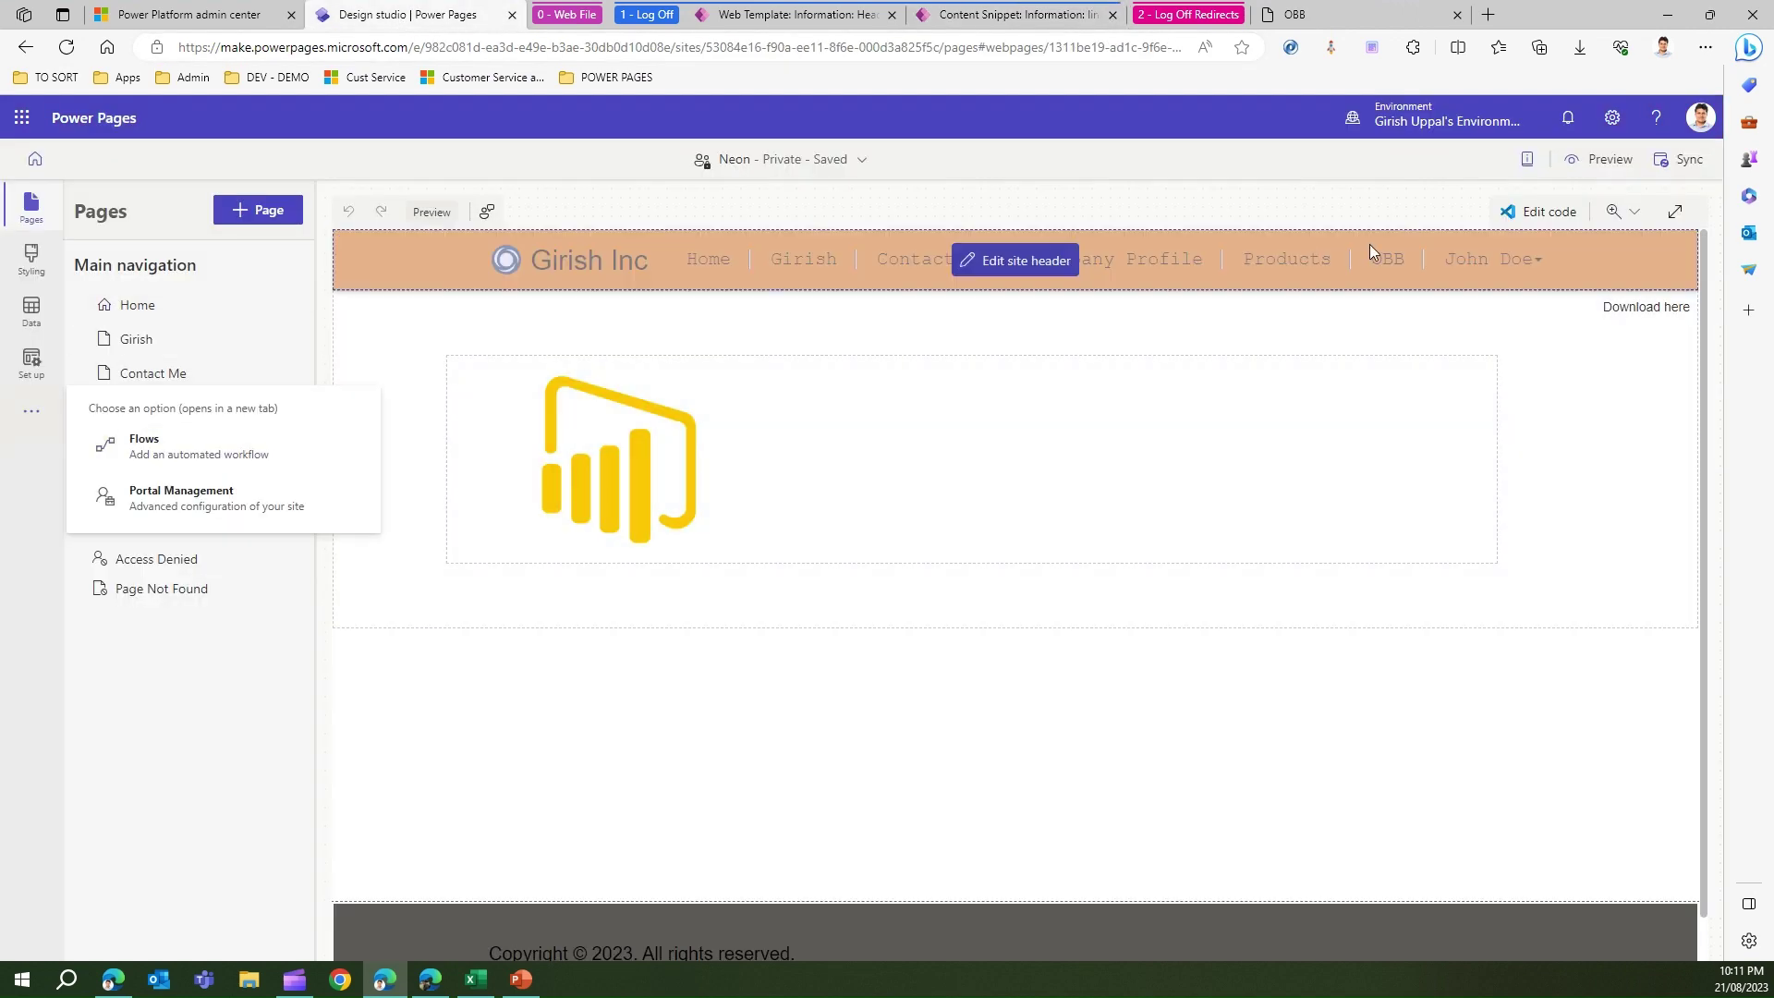
click(1689, 161)
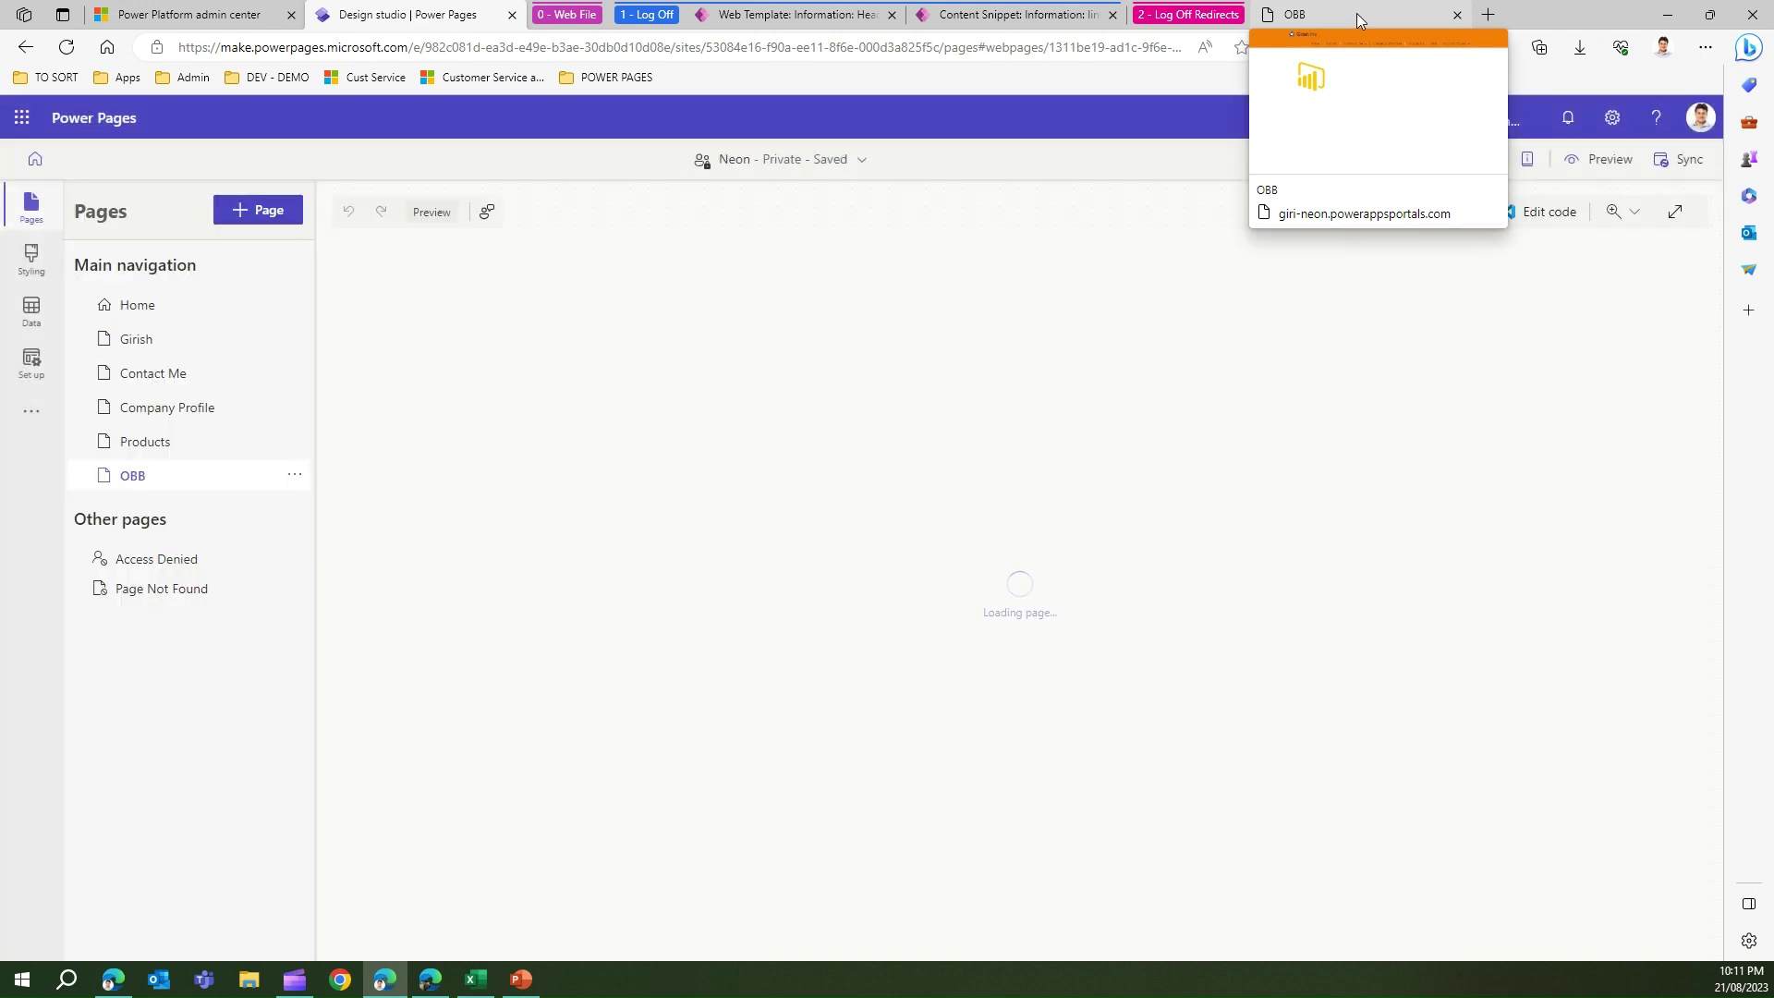
Reload the live OBB page and check that the user menu shows 'Log Offfffffff'
click(1357, 13)
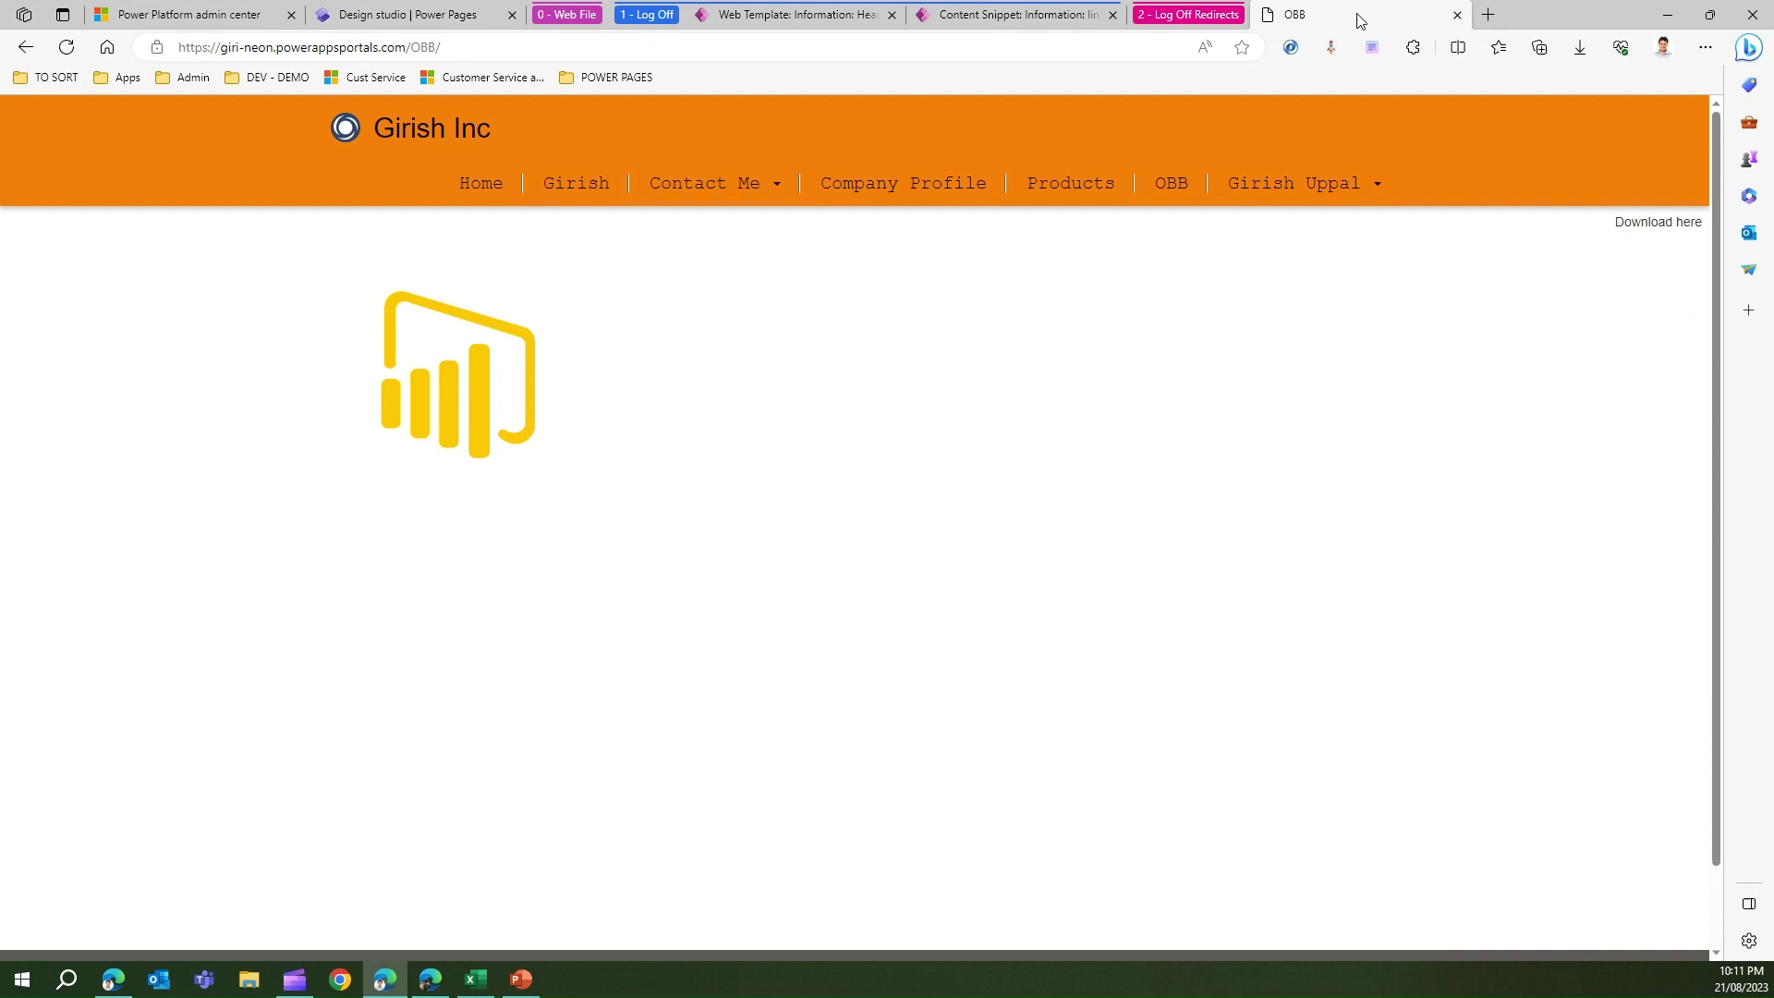
click(69, 47)
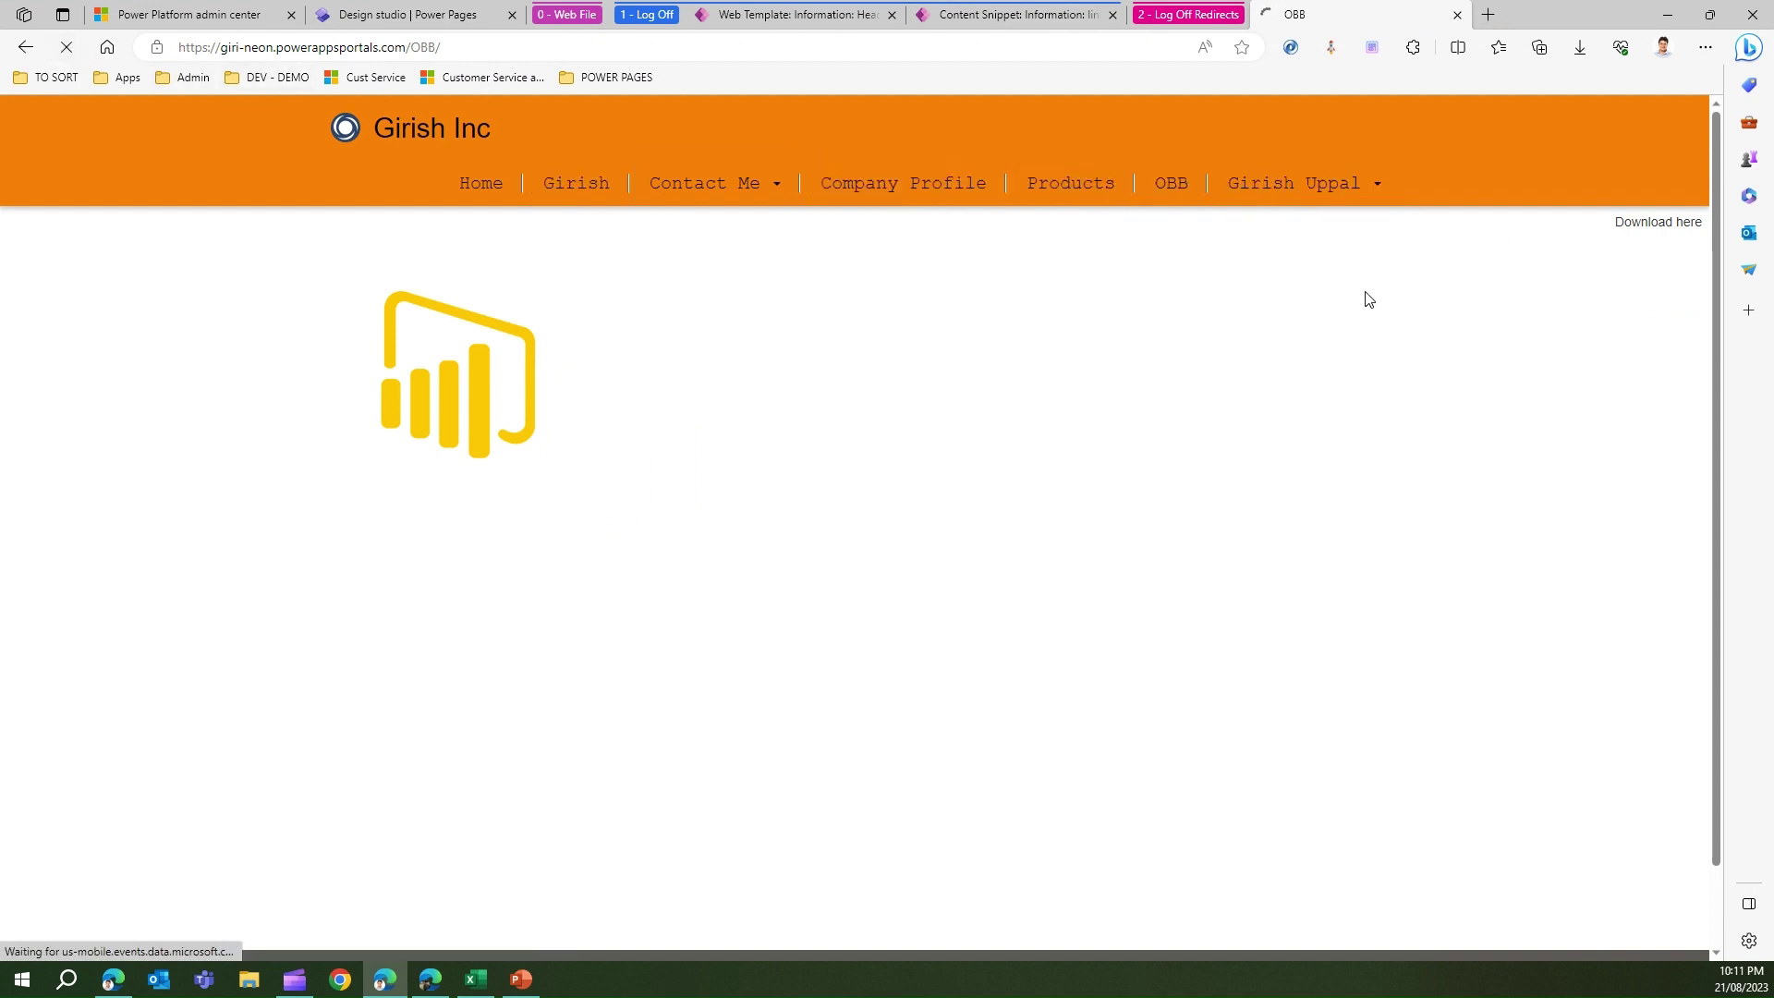
click(1379, 189)
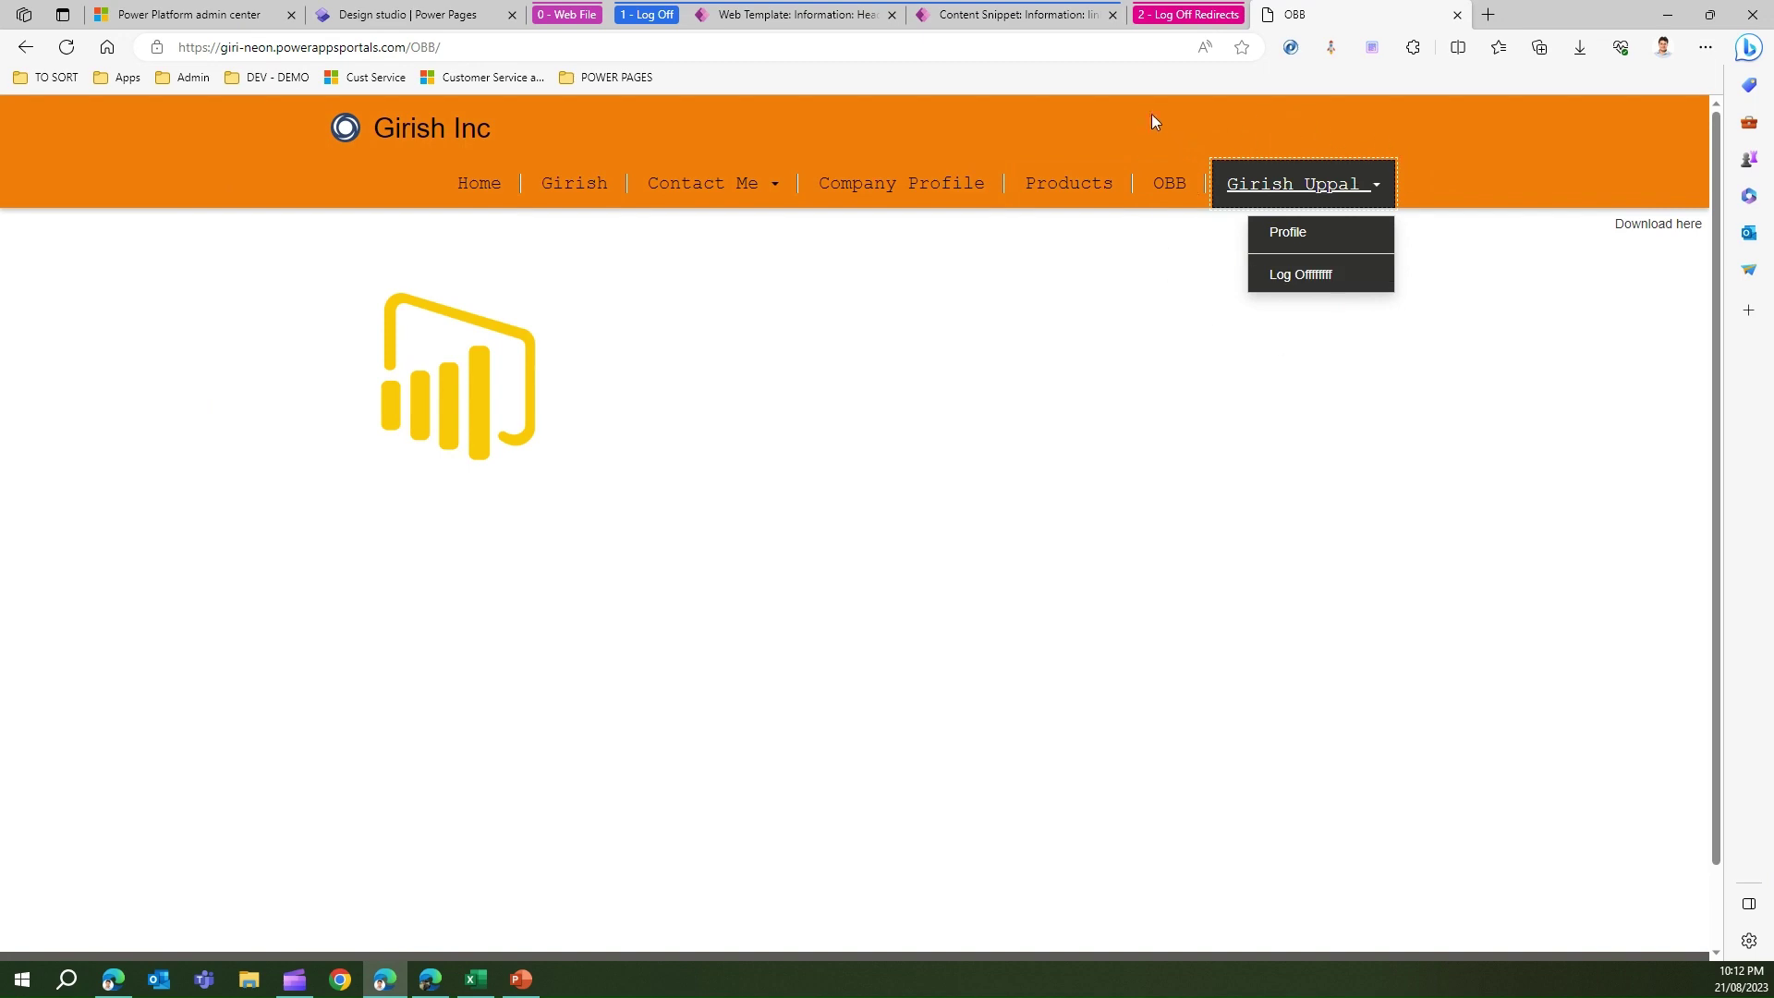
click(796, 16)
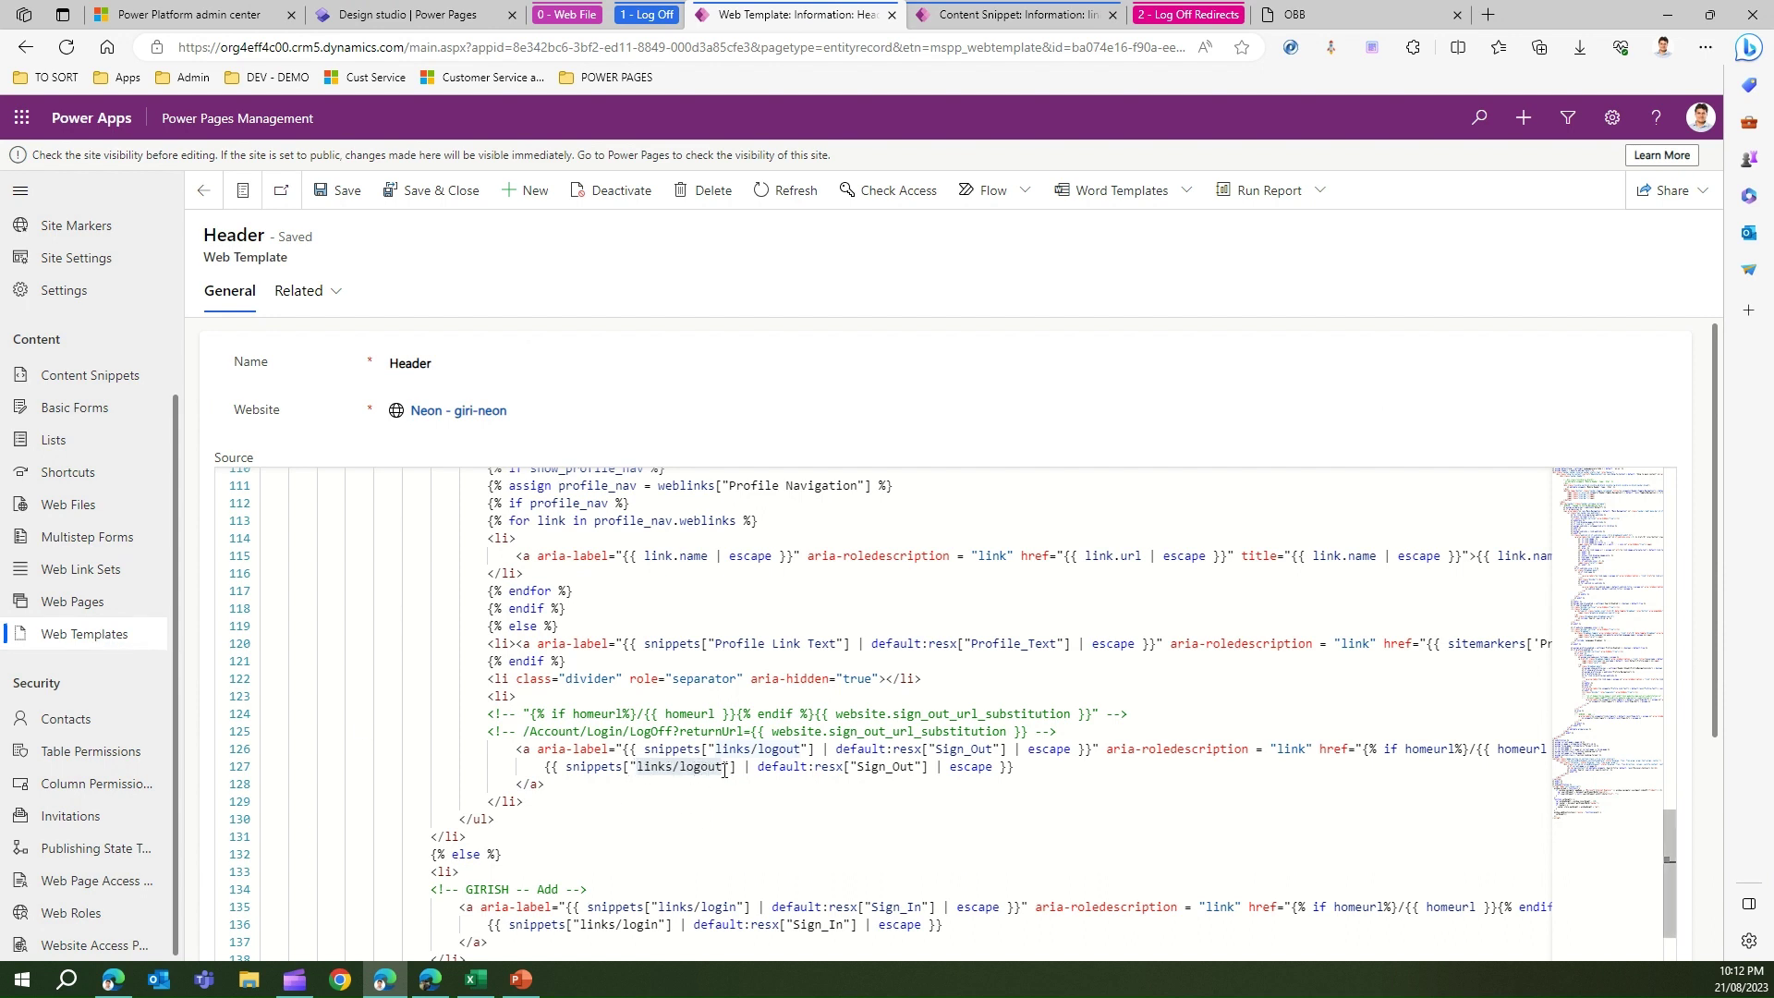
Return to the links/logout snippet record and edit its 'Log Offfffffff' value
click(1012, 16)
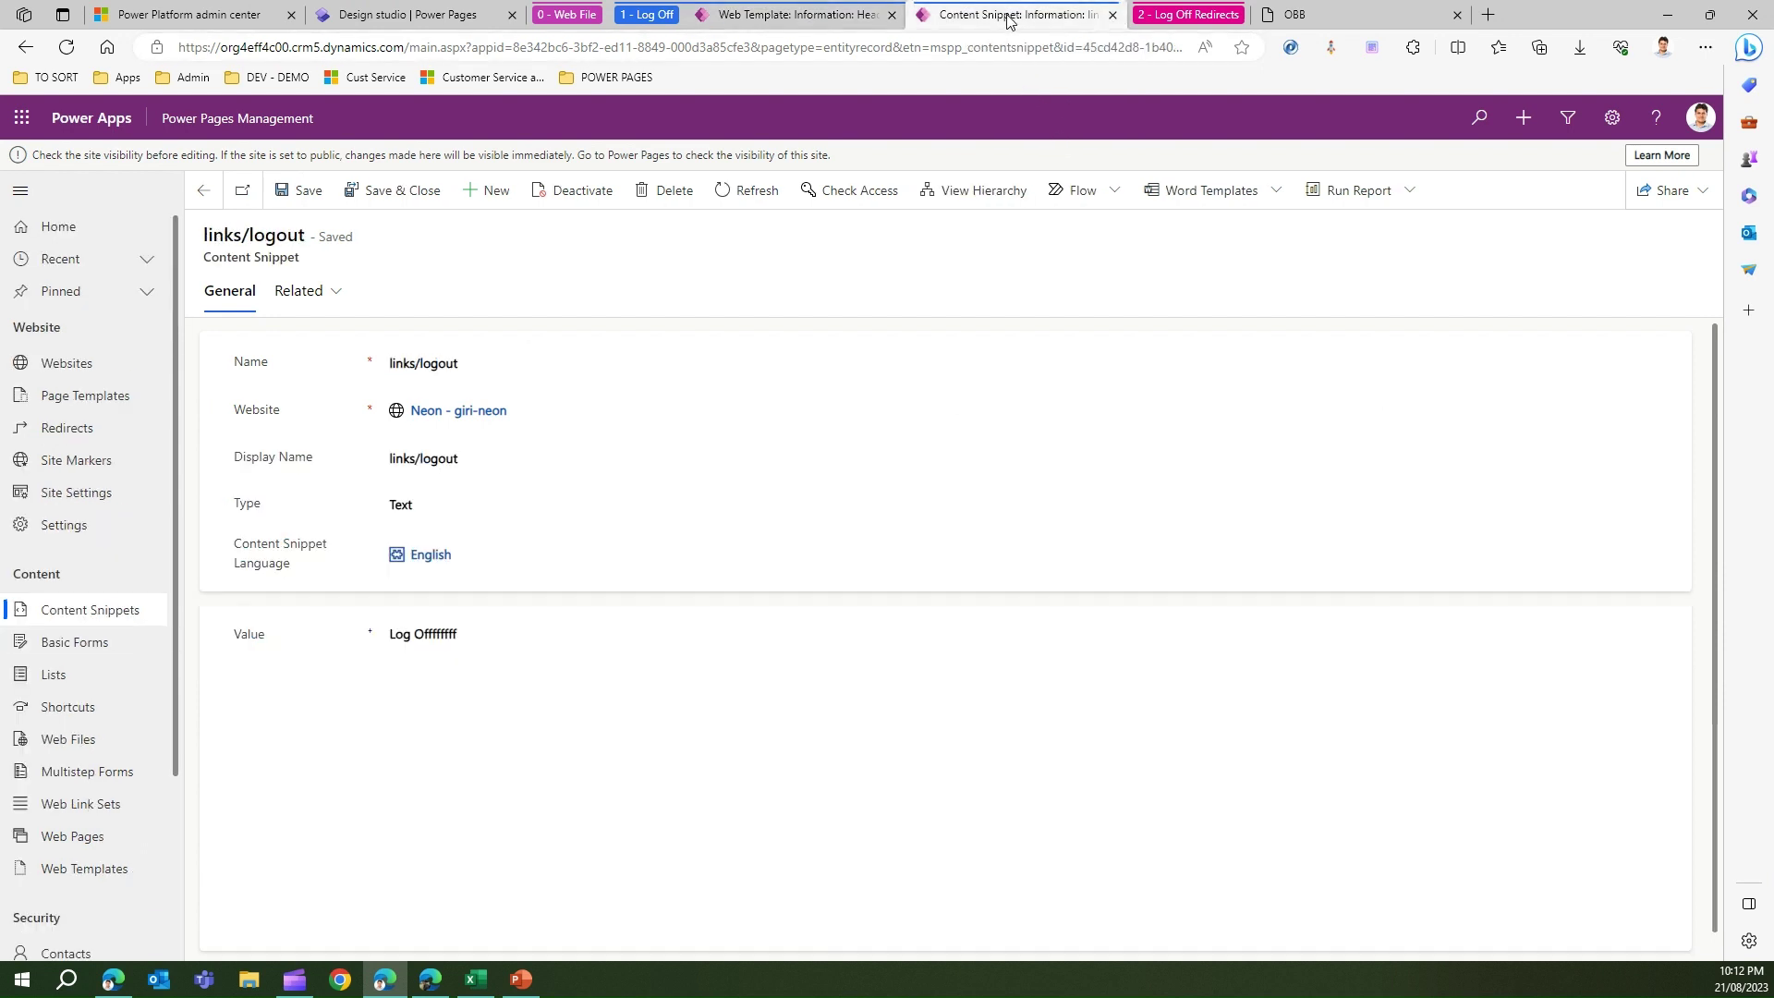
click(470, 637)
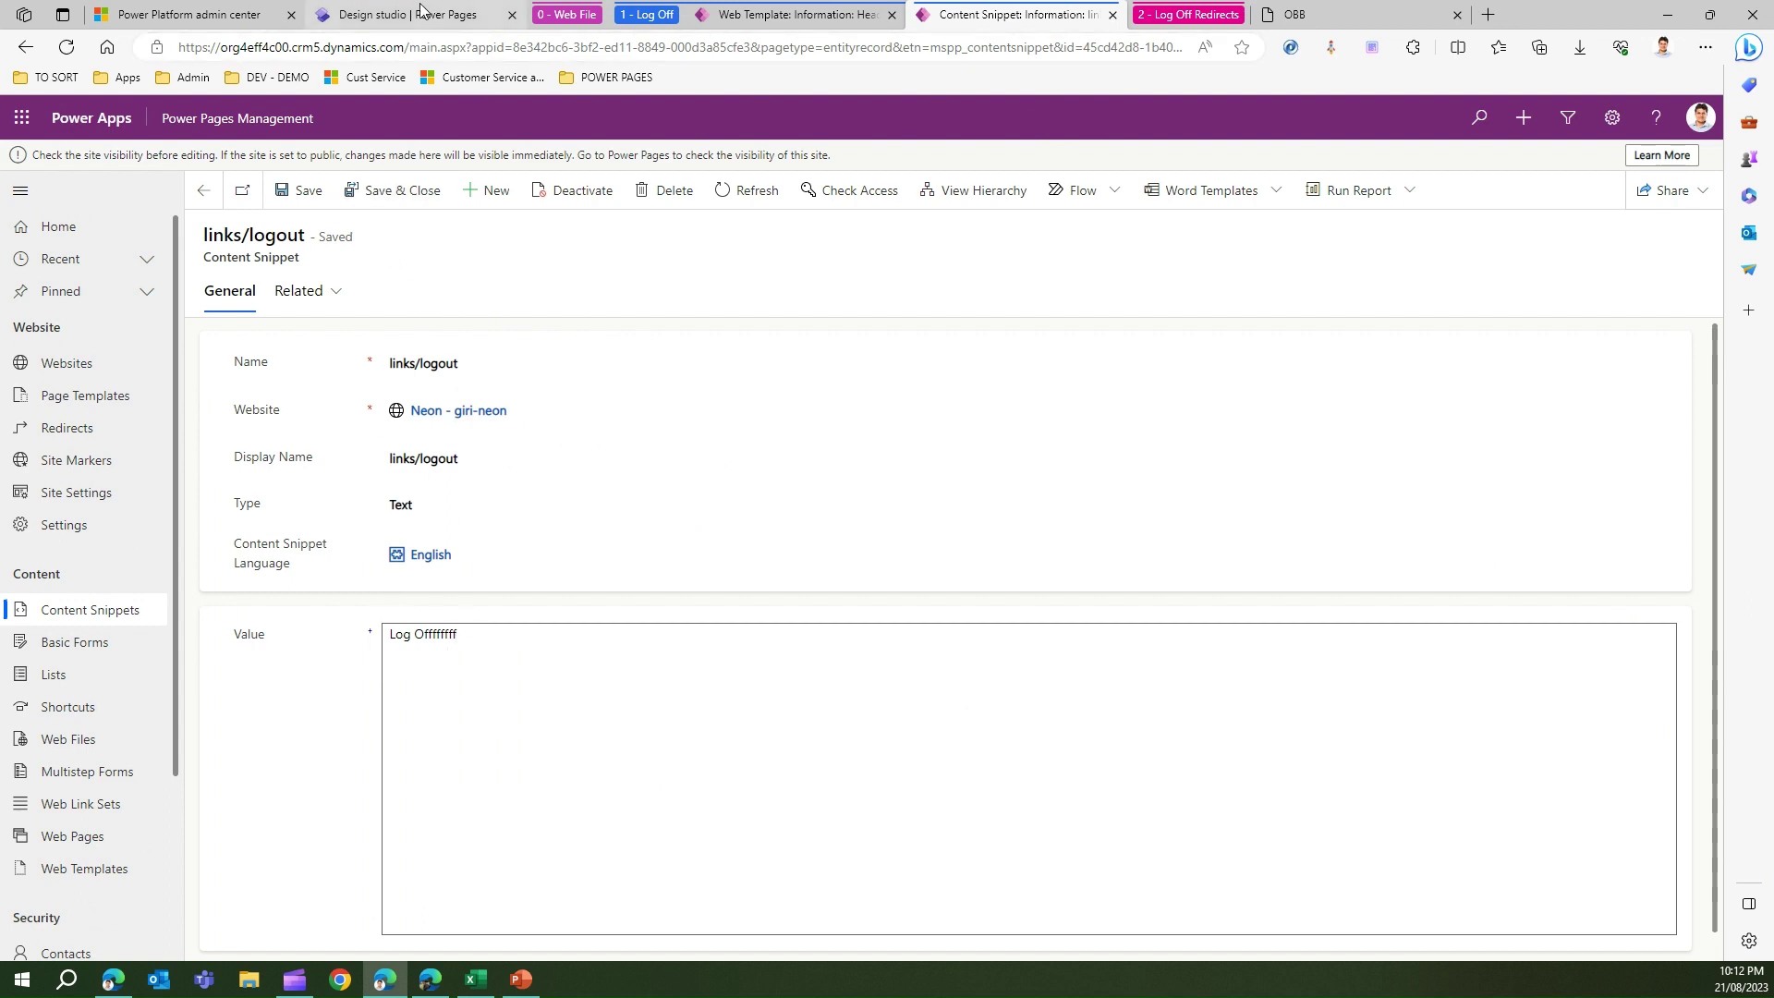
Sign out using the new 'Log Offfffffff' entry in the user dropdown
click(1315, 20)
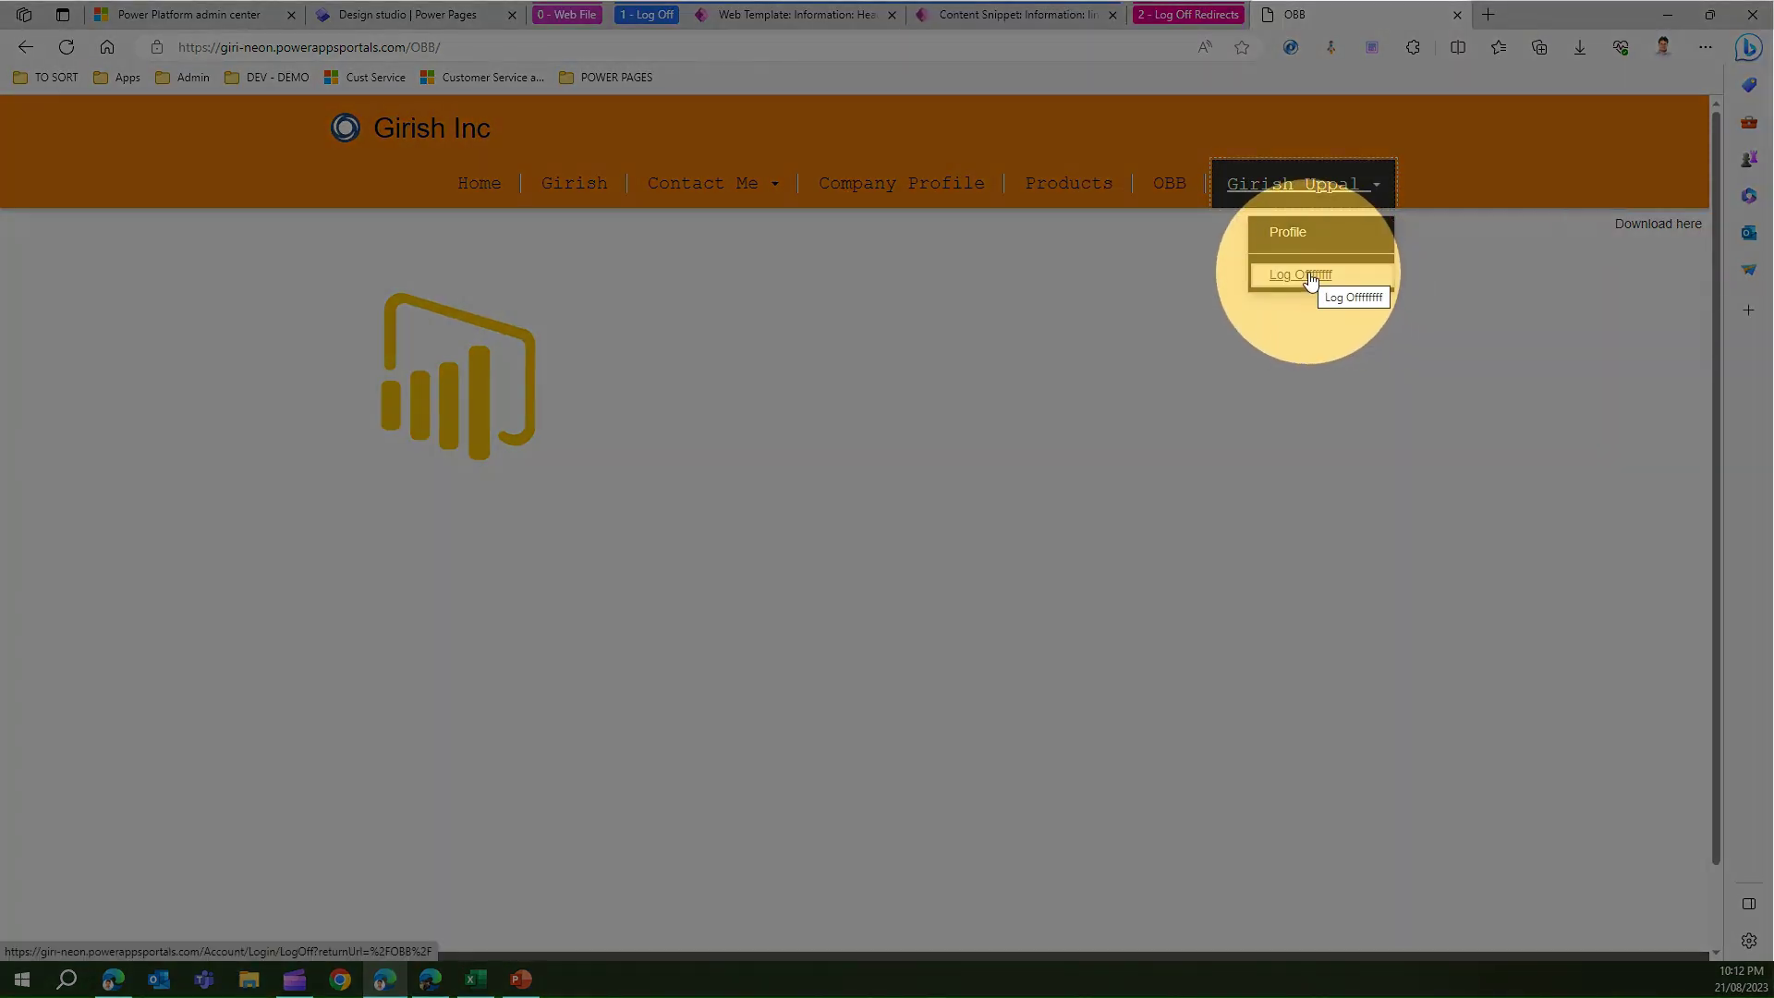
click(1310, 276)
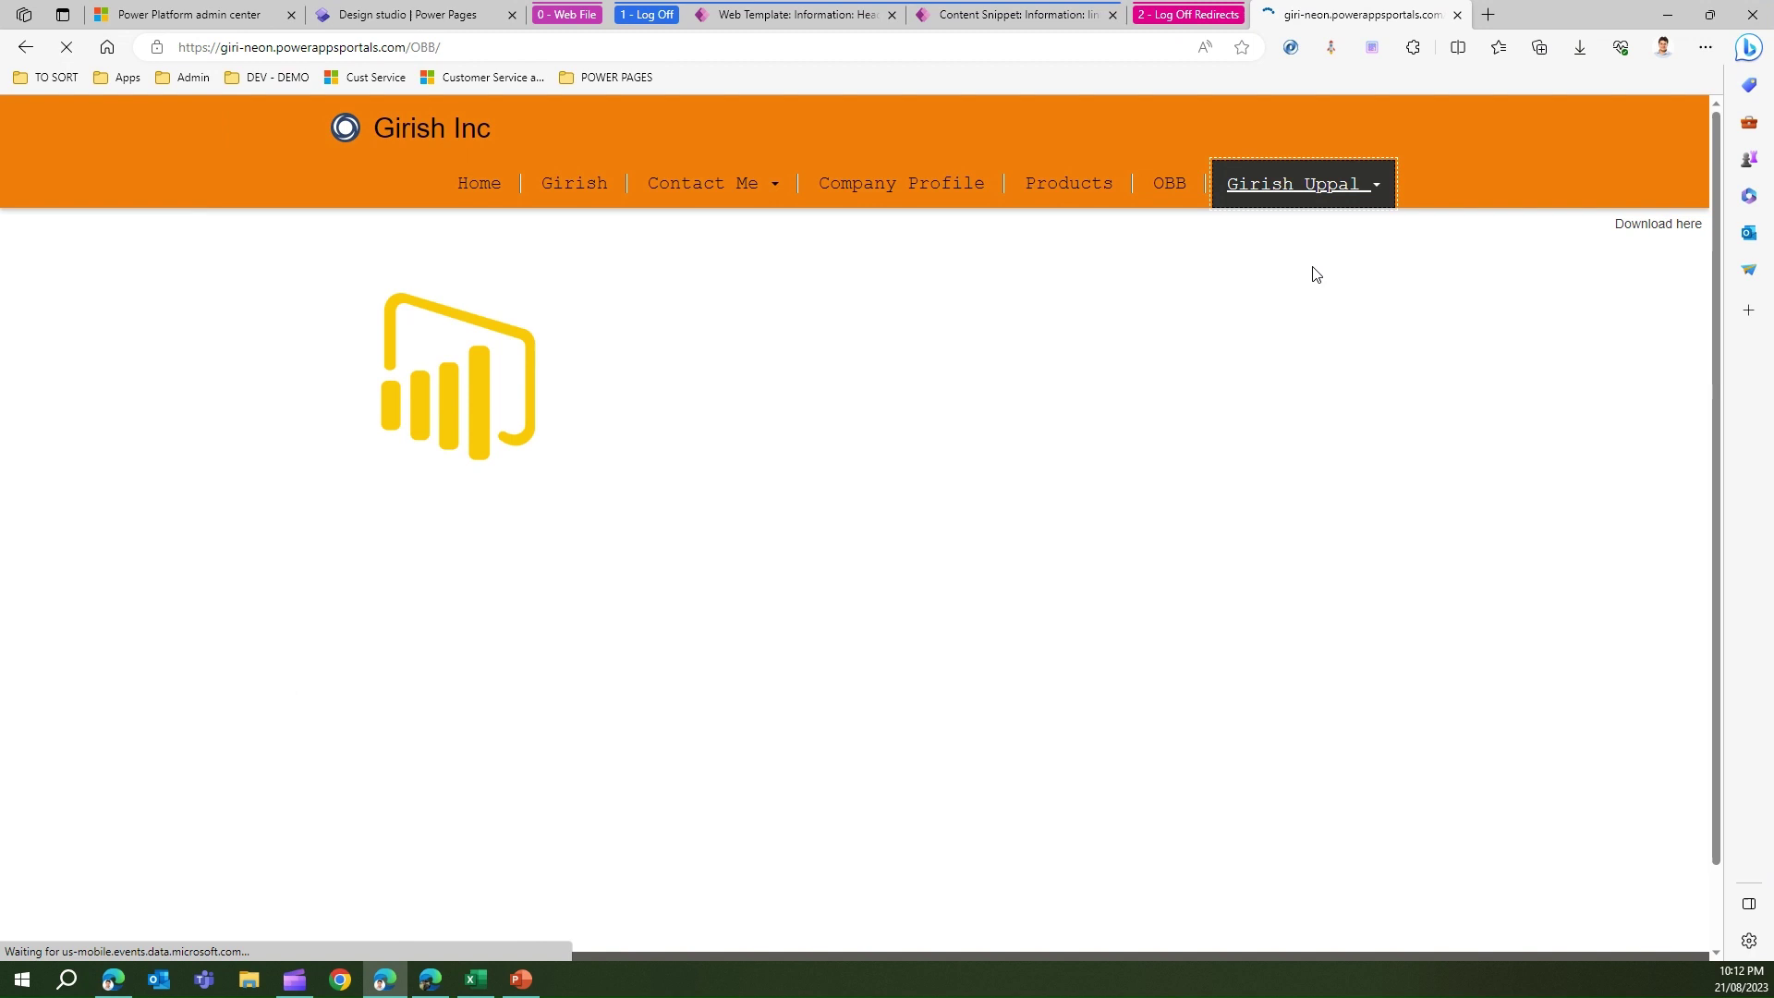